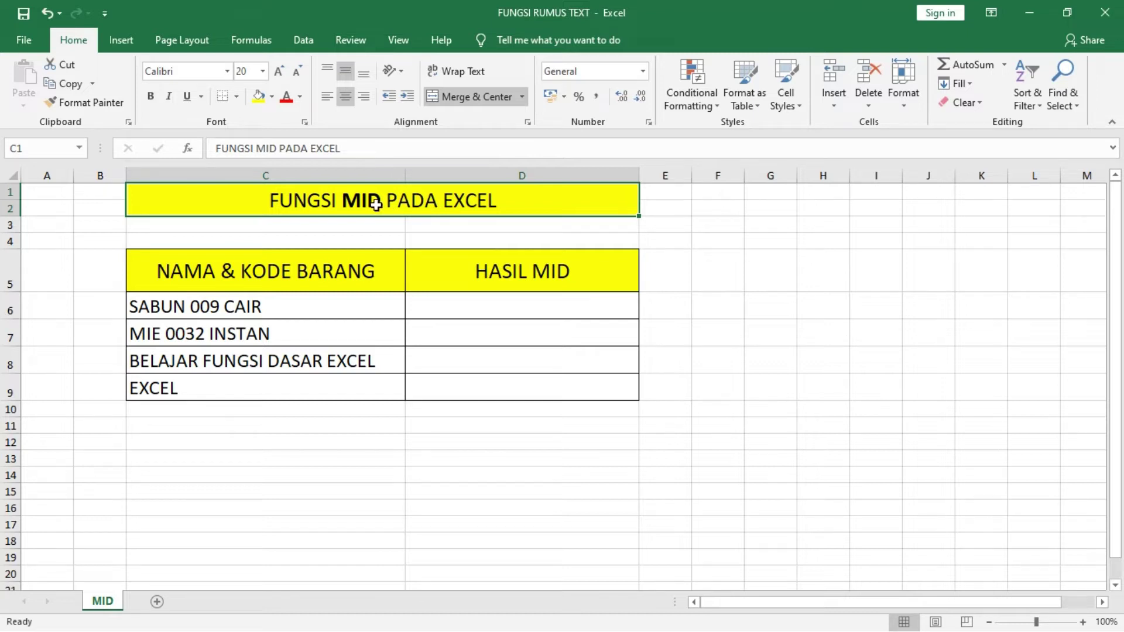
click(457, 304)
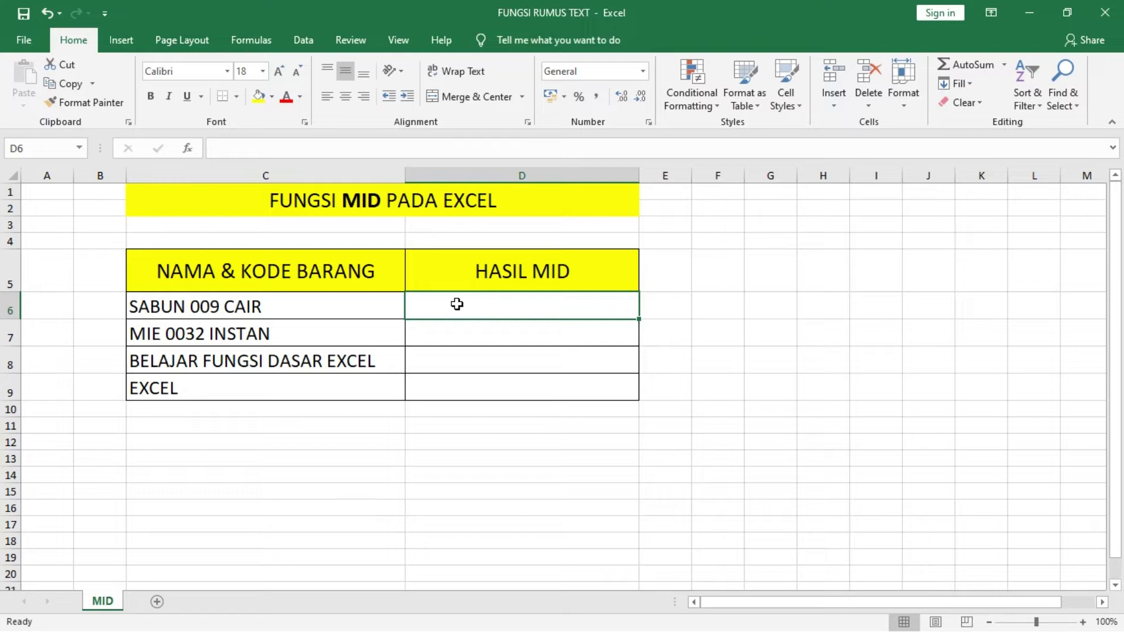
click(391, 210)
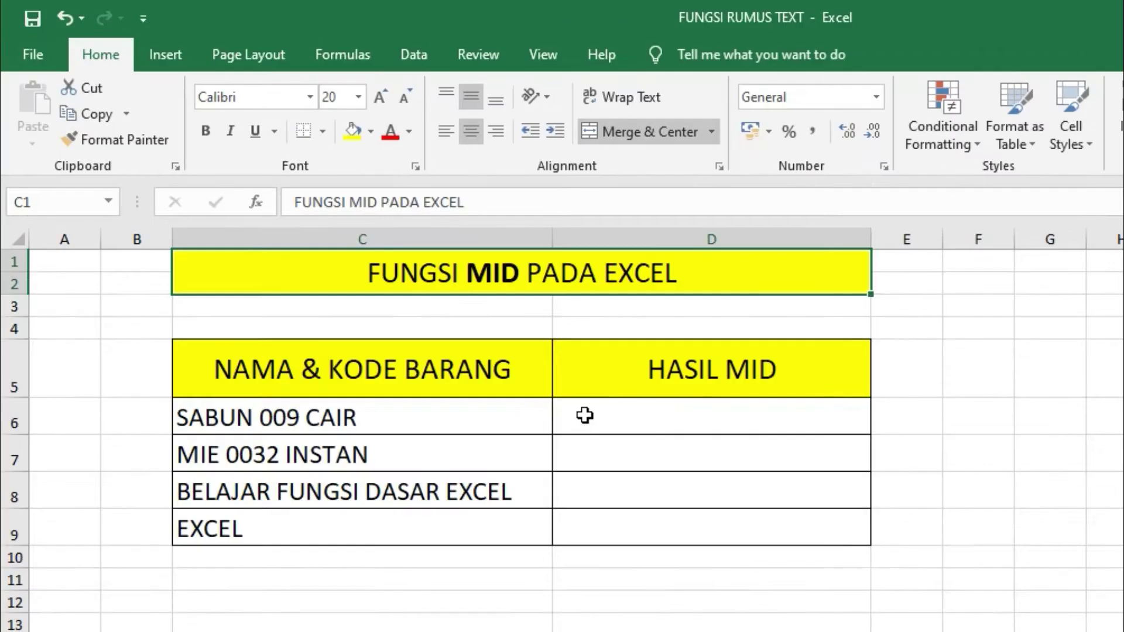
click(275, 302)
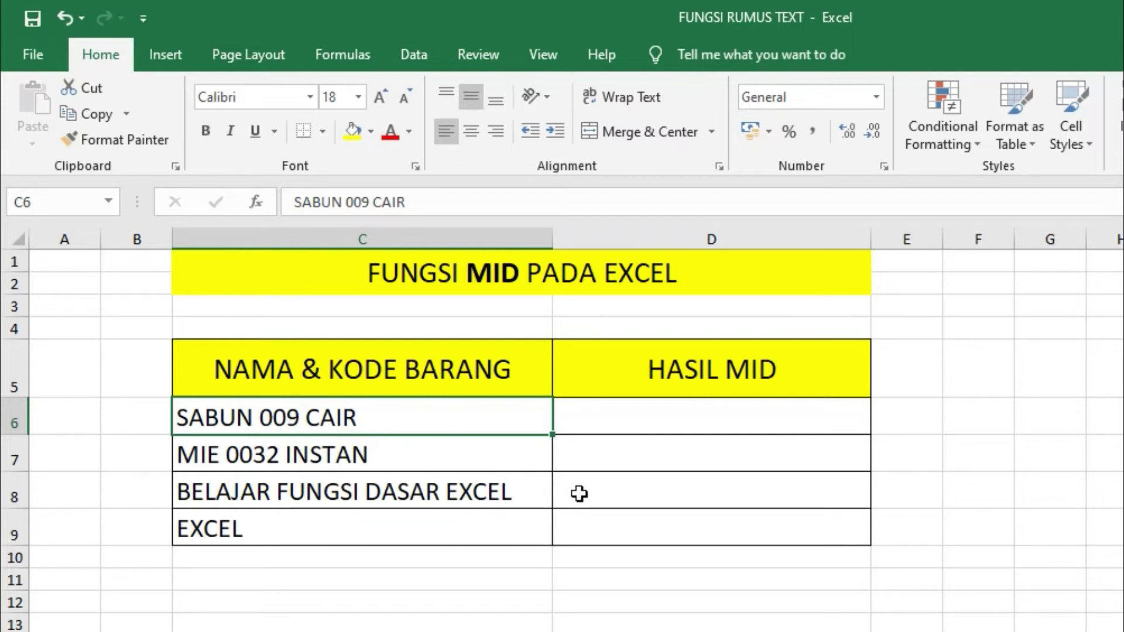
Enter the formula =MID(C6;7;3) in cell D6 to extract the code from SABUN 009 CAIR.
click(679, 415)
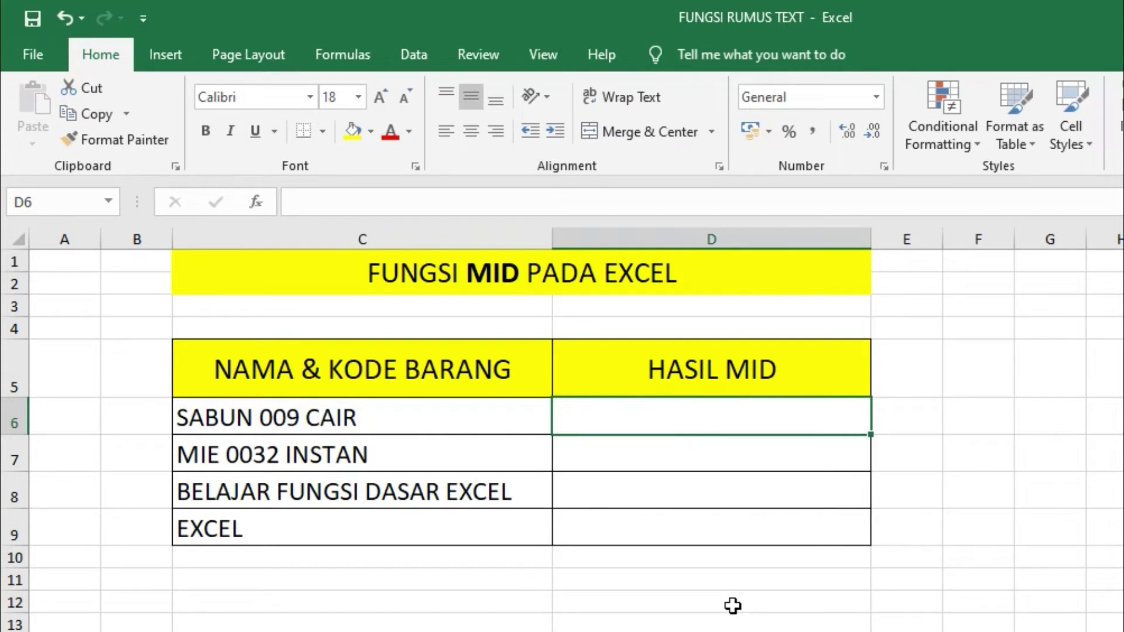
text(=)
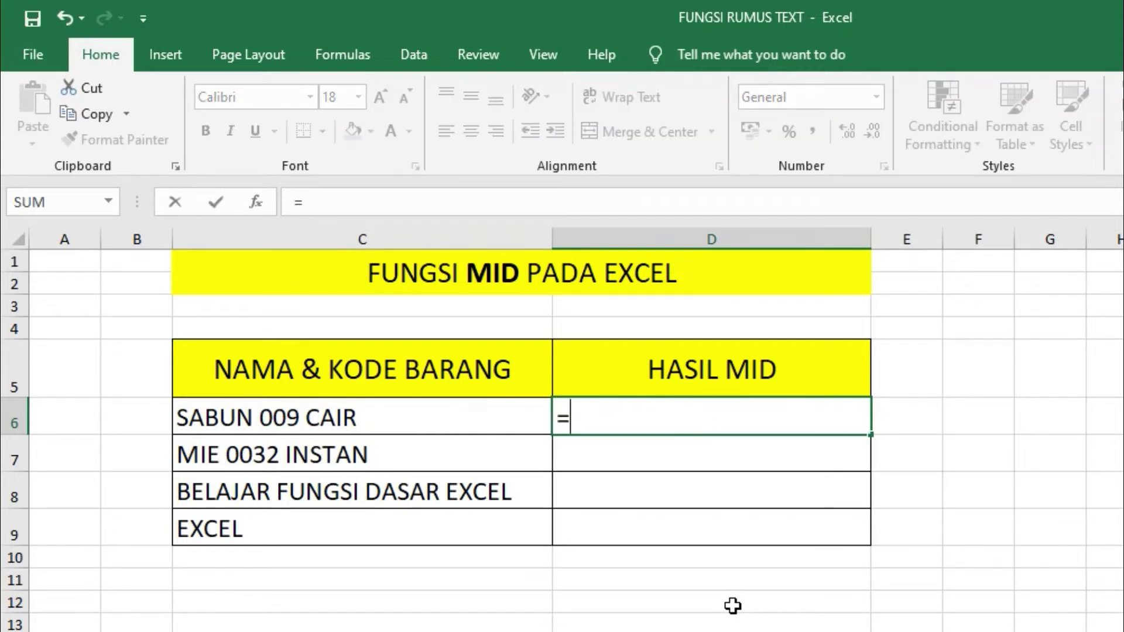
text(M)
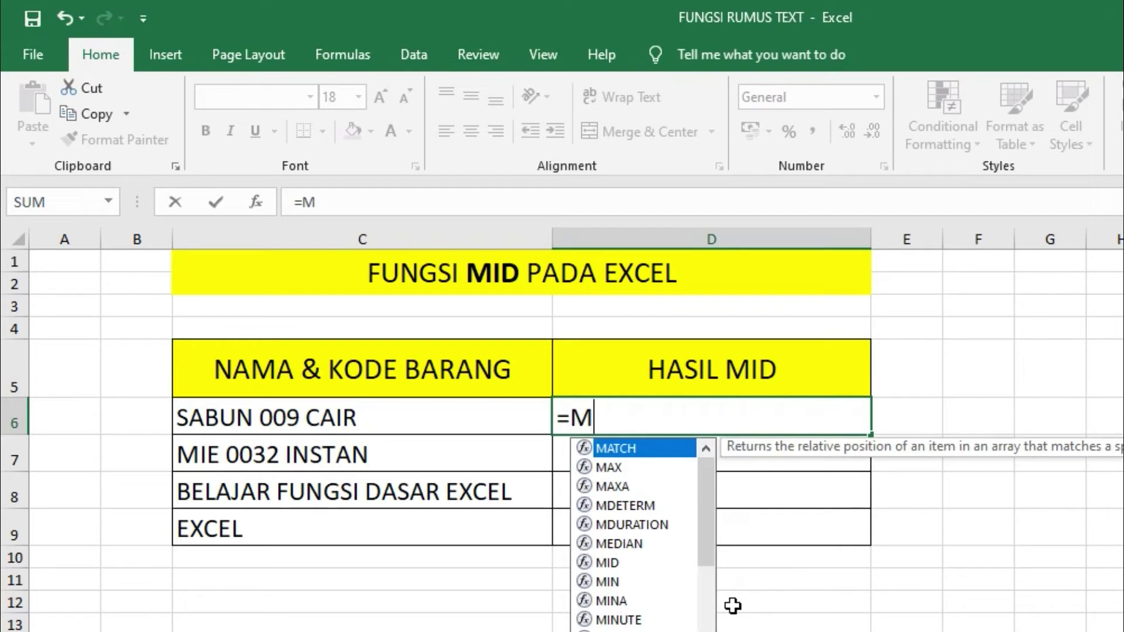
text(ID()
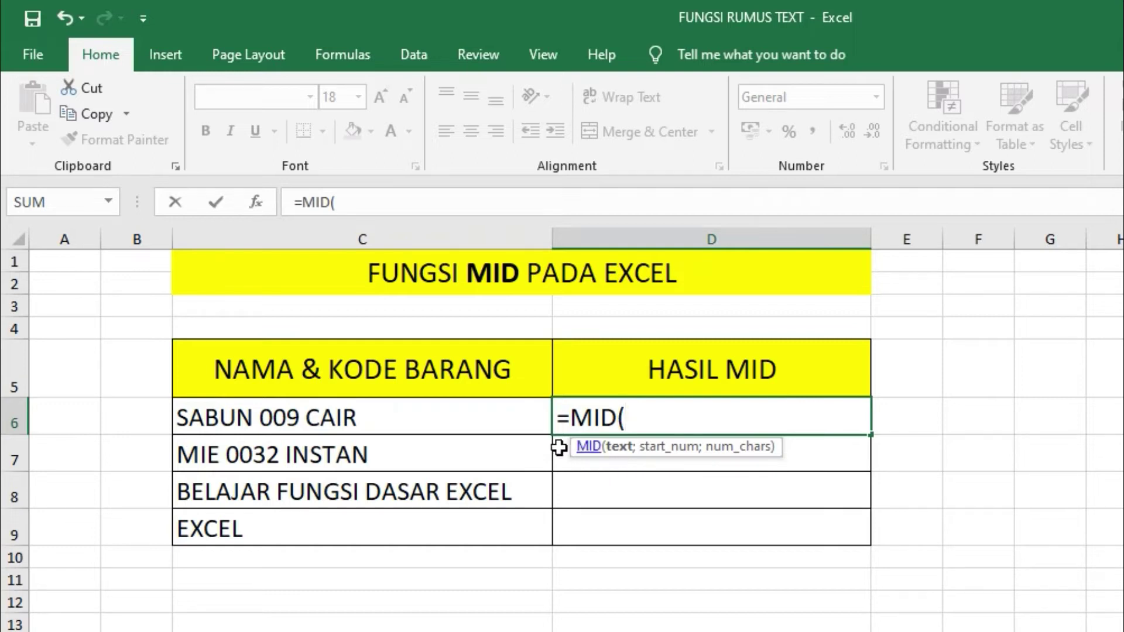
click(350, 416)
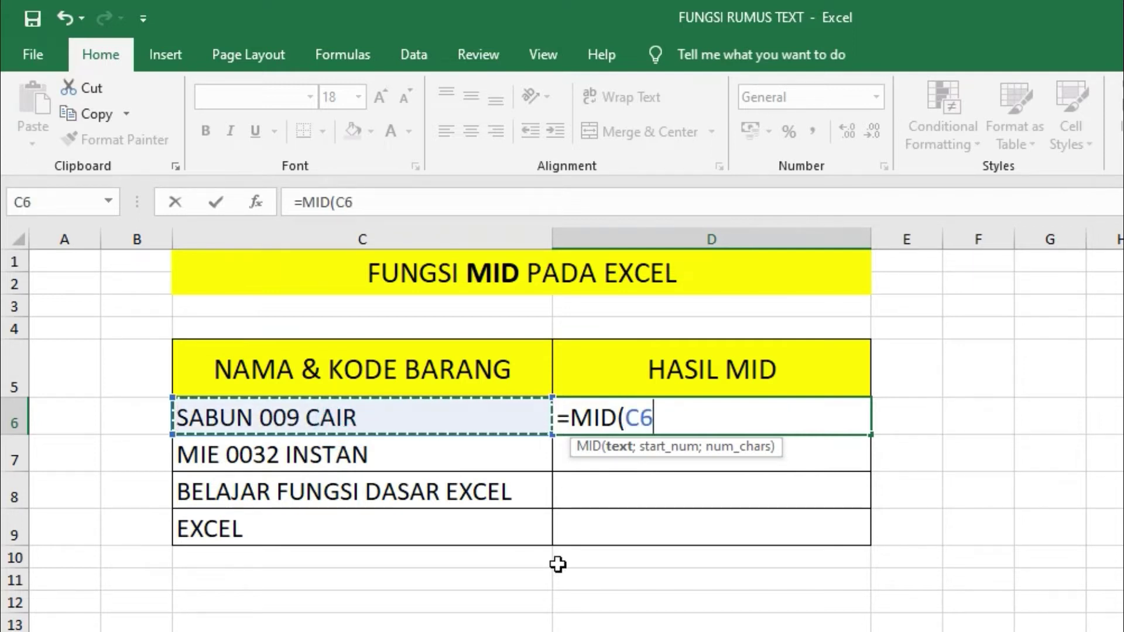
text(;)
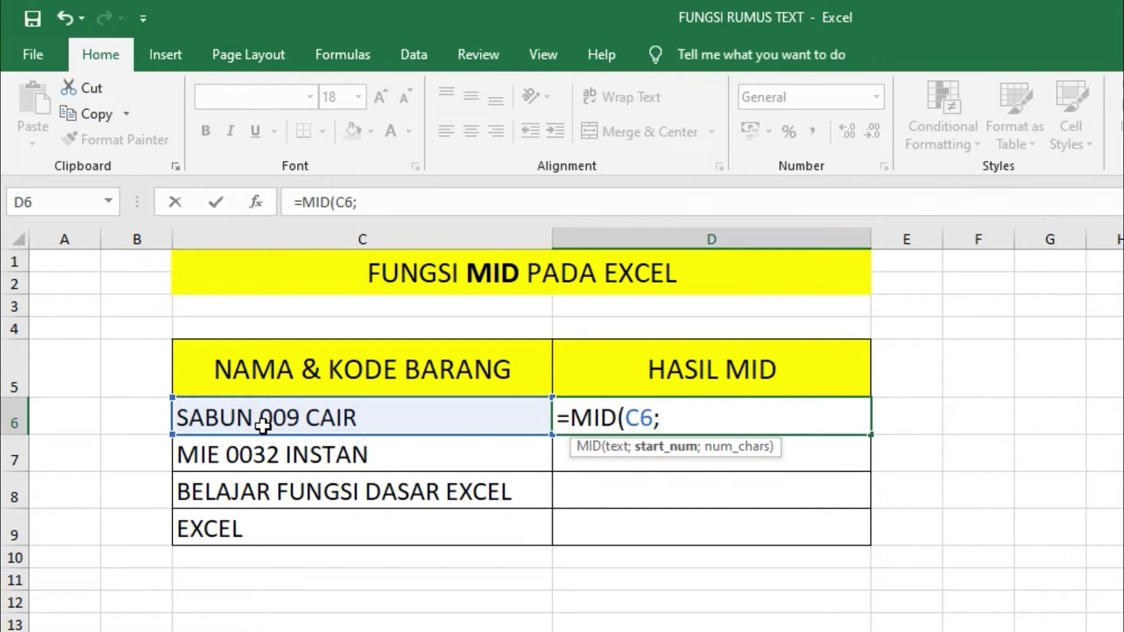
text(7)
text(;)
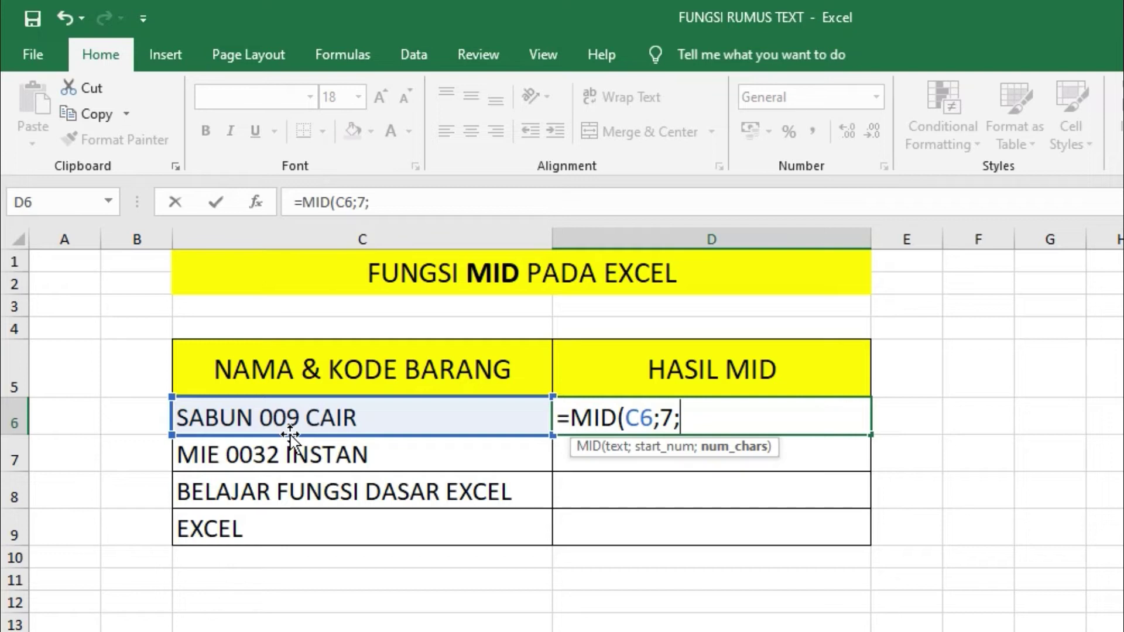
text(3))
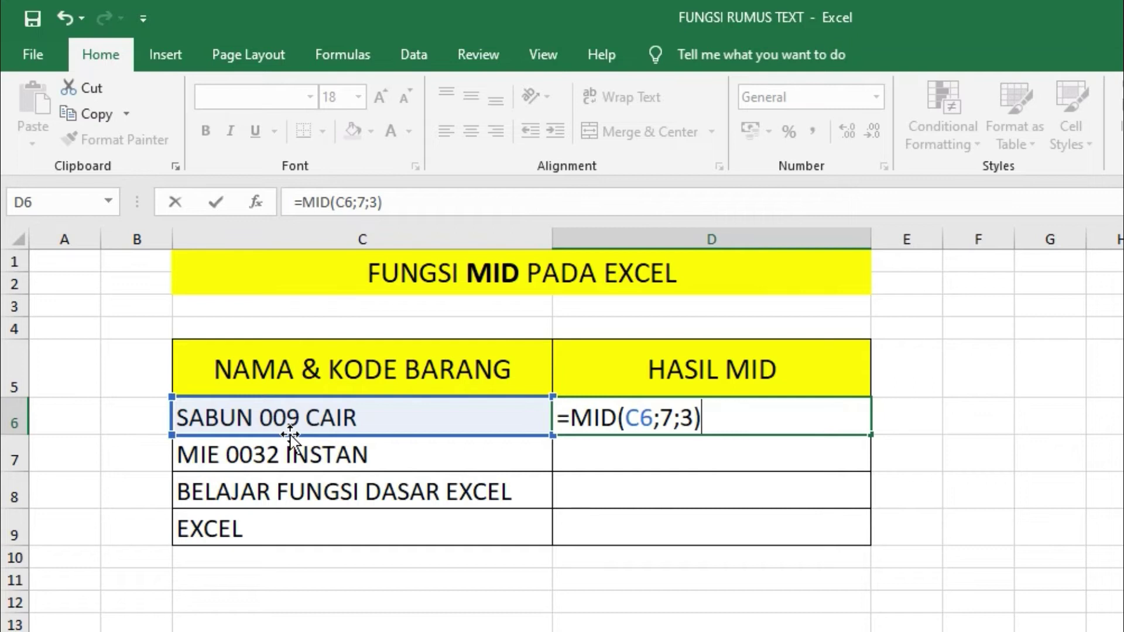
key(Return)
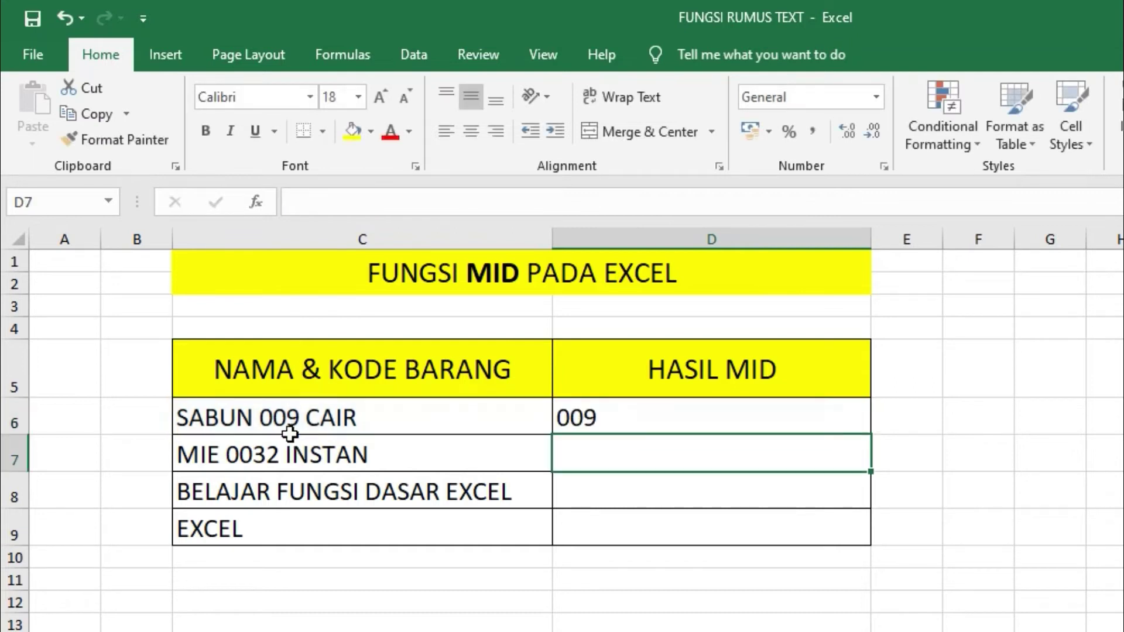
Try the MID formula in D6 without its start position, as =MID(C6;3).
click(588, 421)
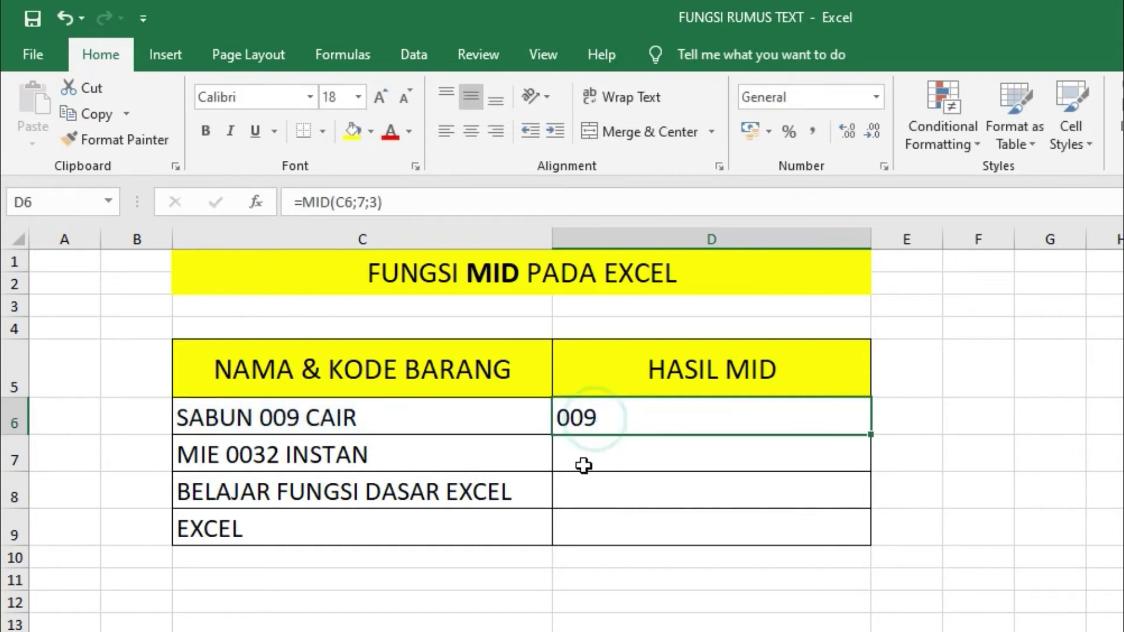
double_click(631, 421)
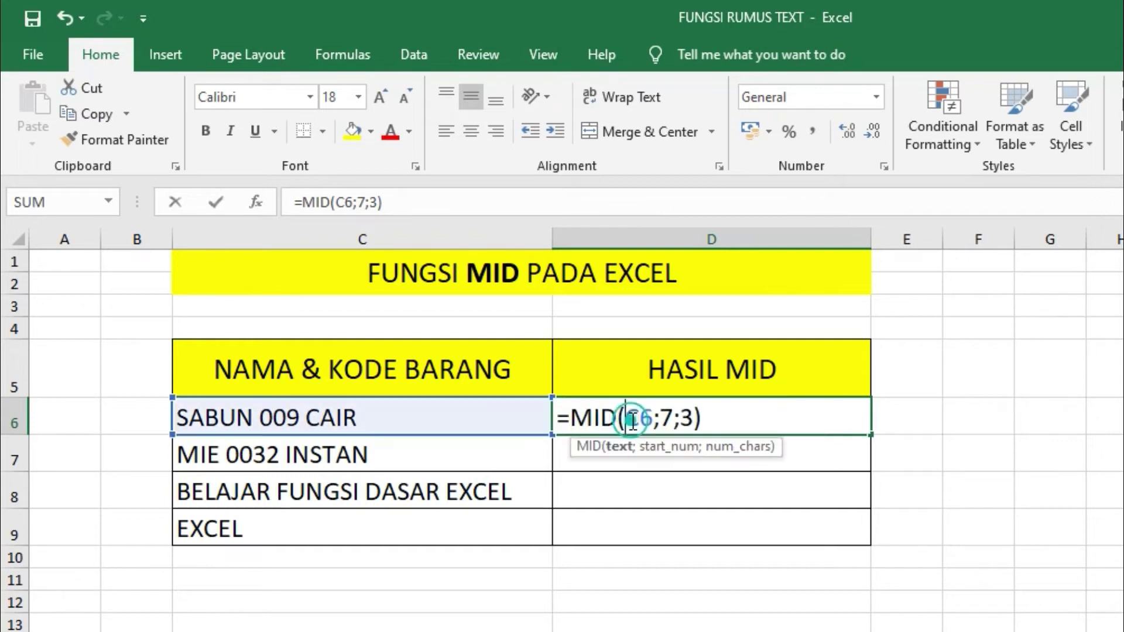
click(674, 417)
key(BackSpace)
key(BackSpace)
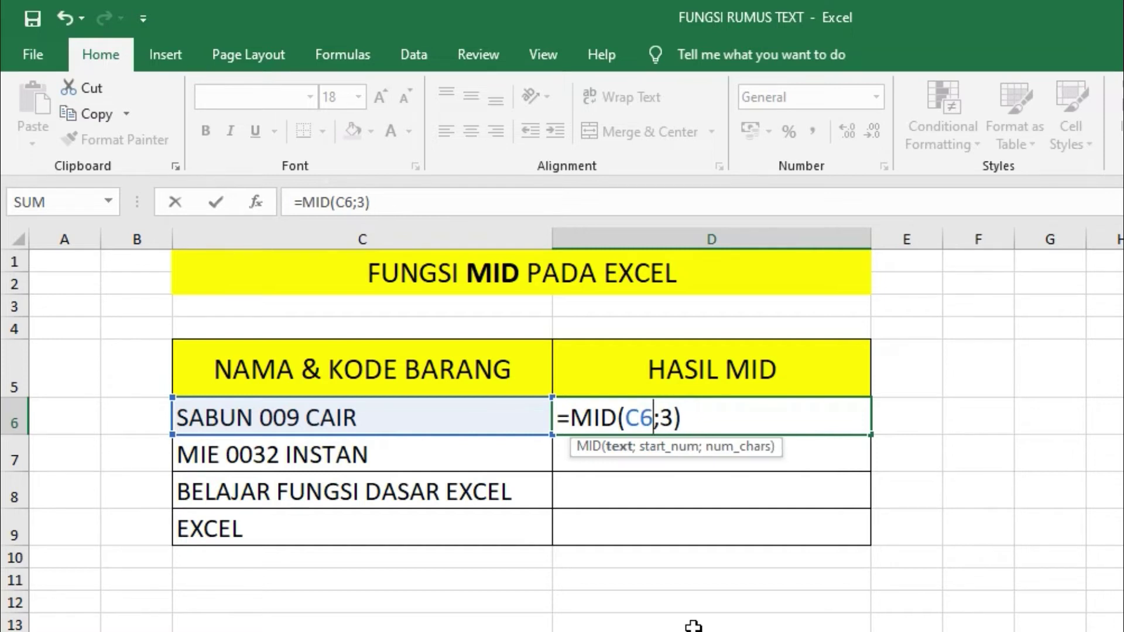
click(675, 416)
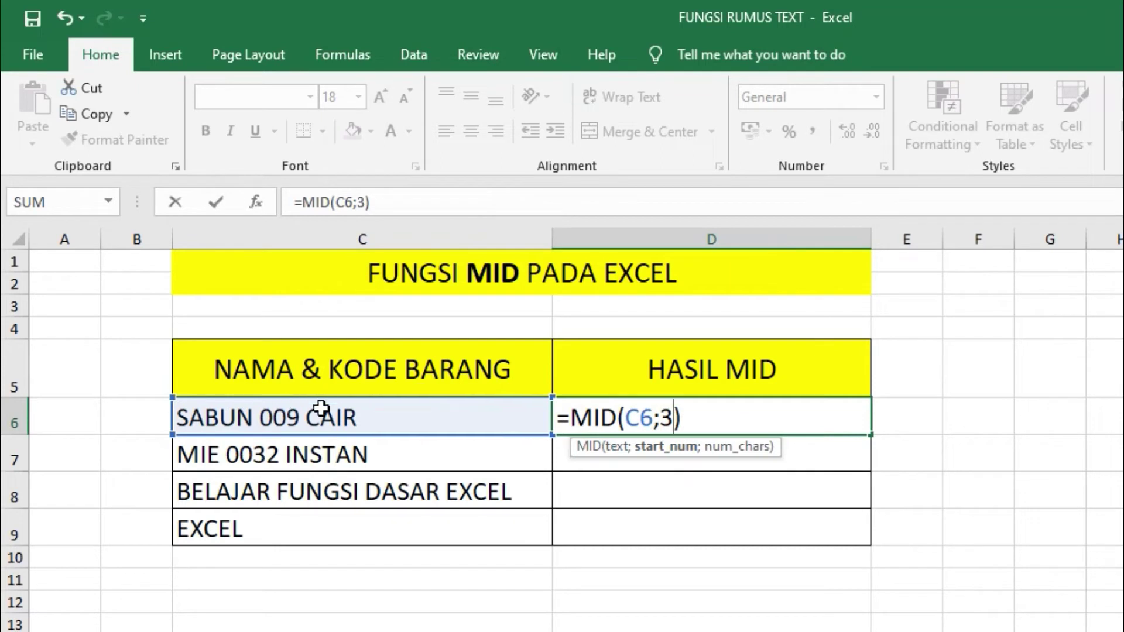
key(Return)
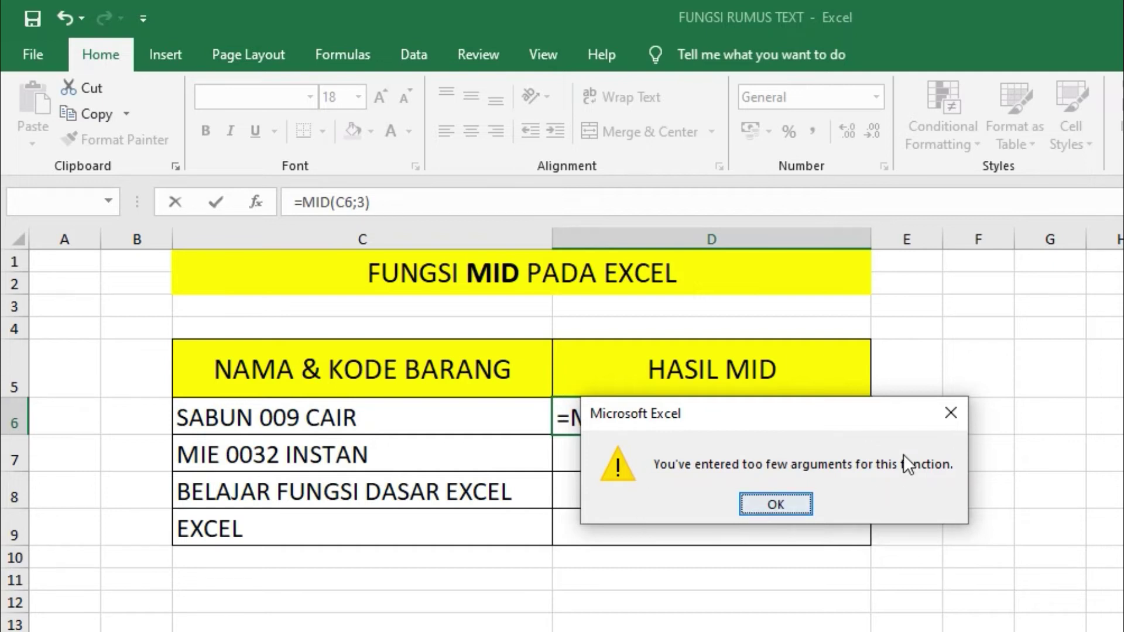
click(949, 415)
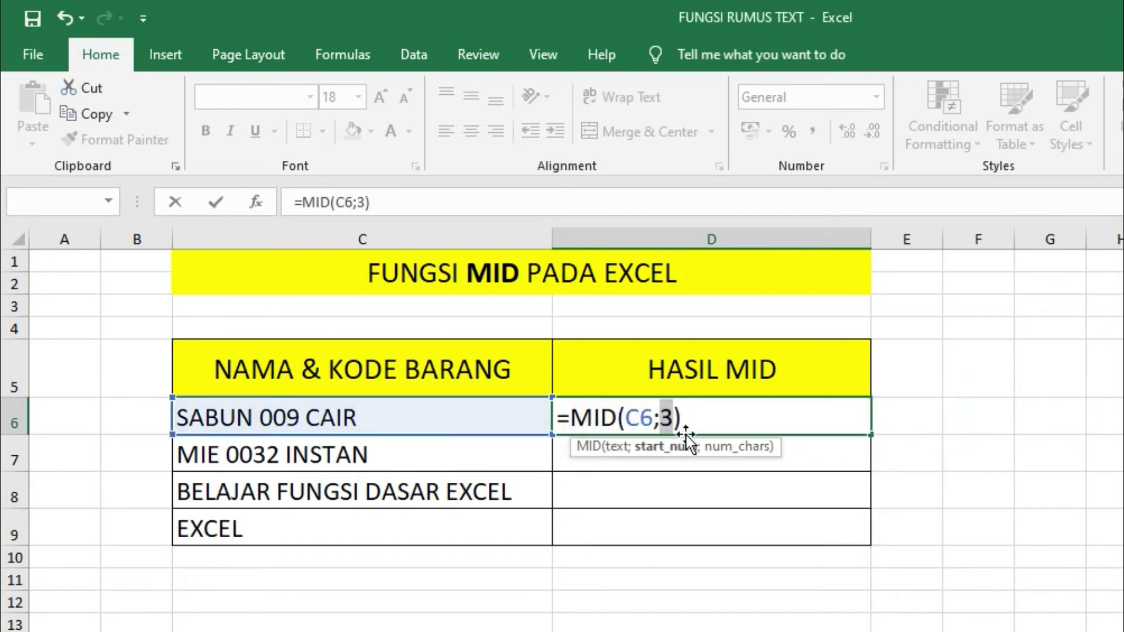
Put the start position 7 back into D6's formula so it reads =MID(C6;7;3).
click(664, 418)
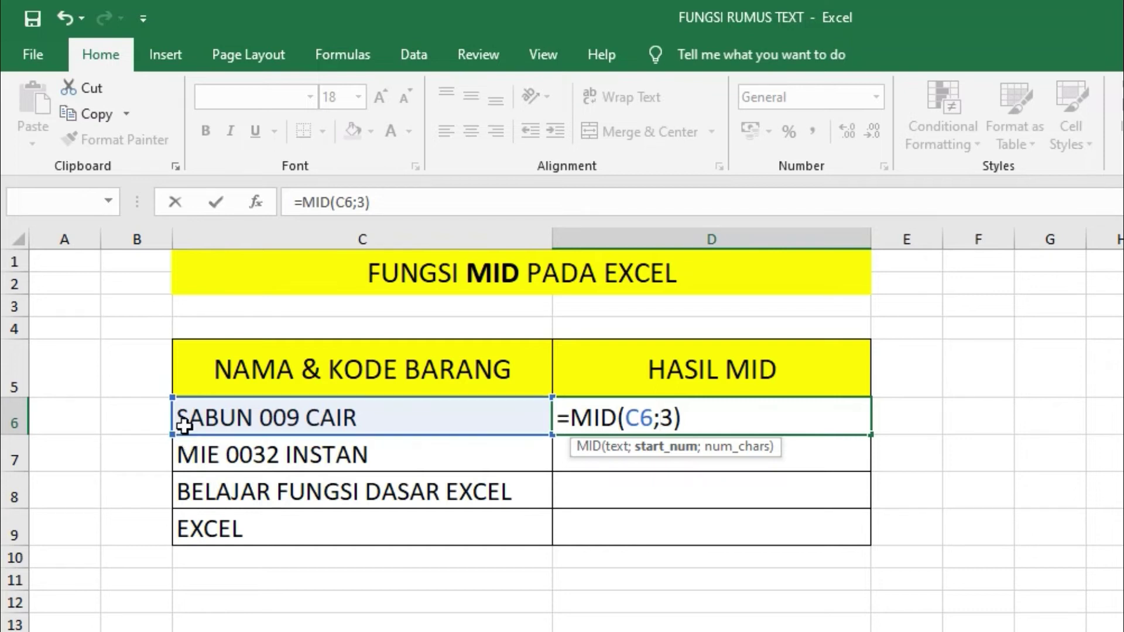
text(7;)
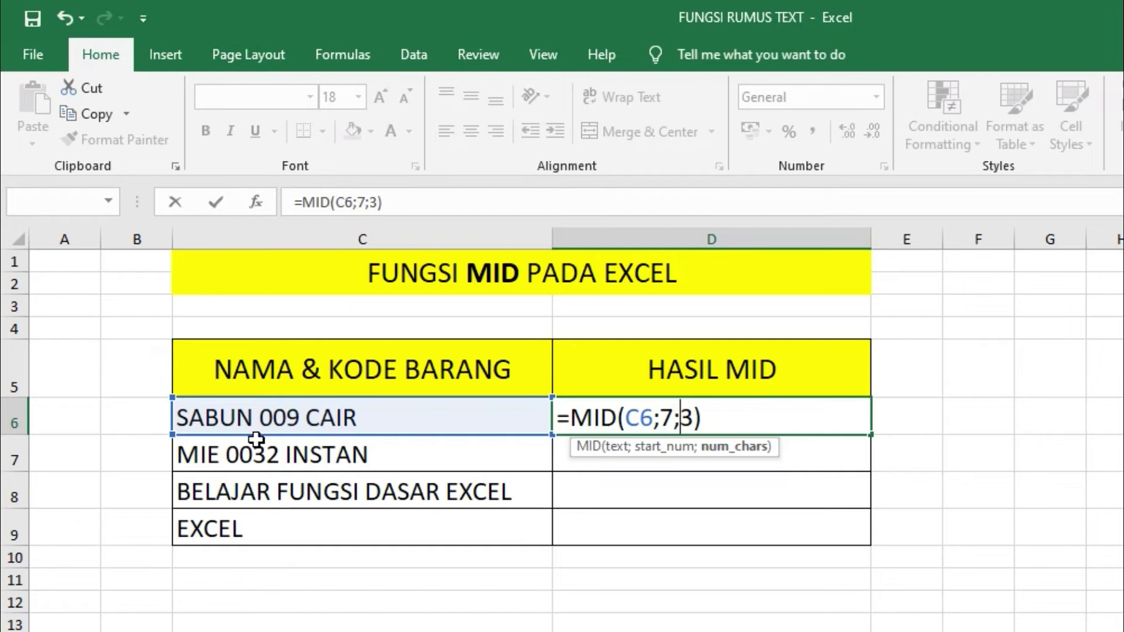
key(Return)
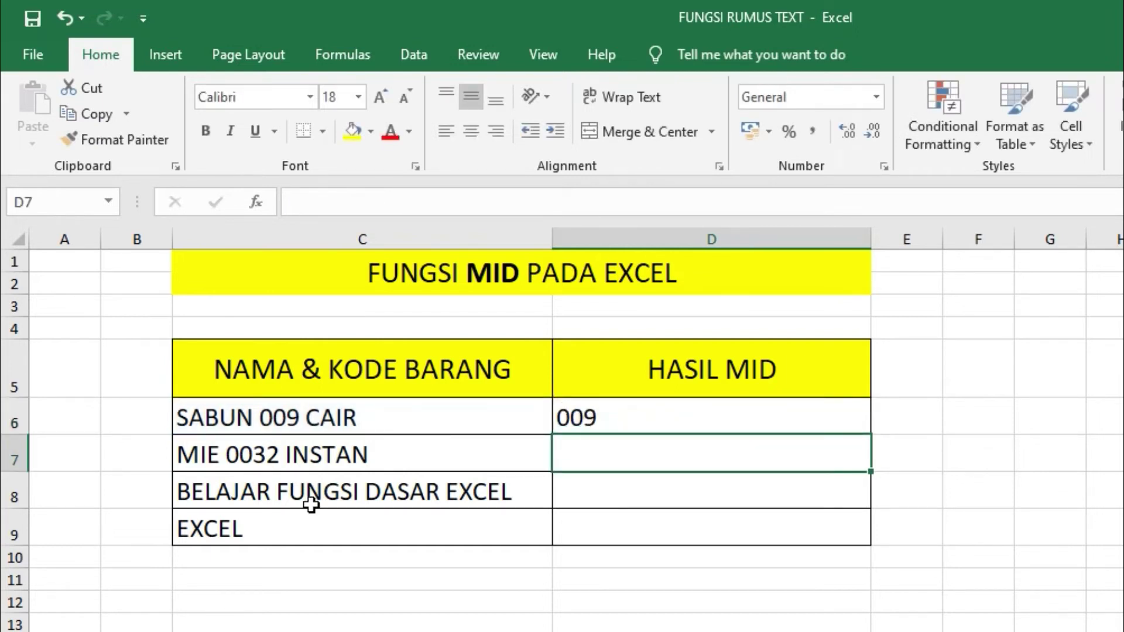
Enter the formula =MID(C7;5;4) in cell D7 to extract the code from MIE 0032 INSTAN.
click(352, 457)
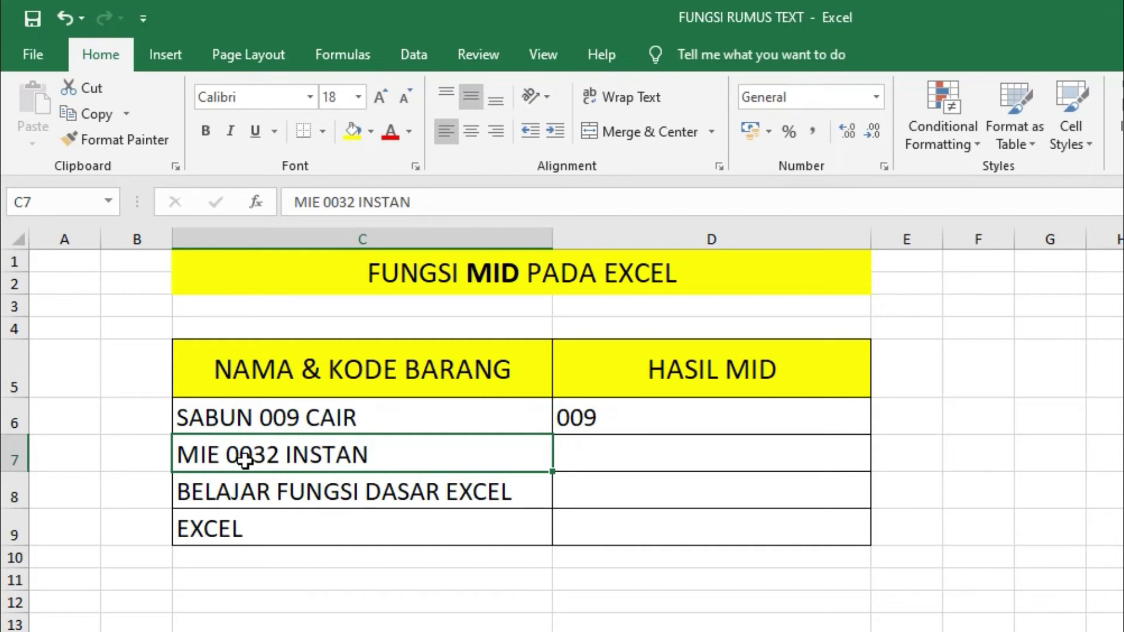
click(629, 452)
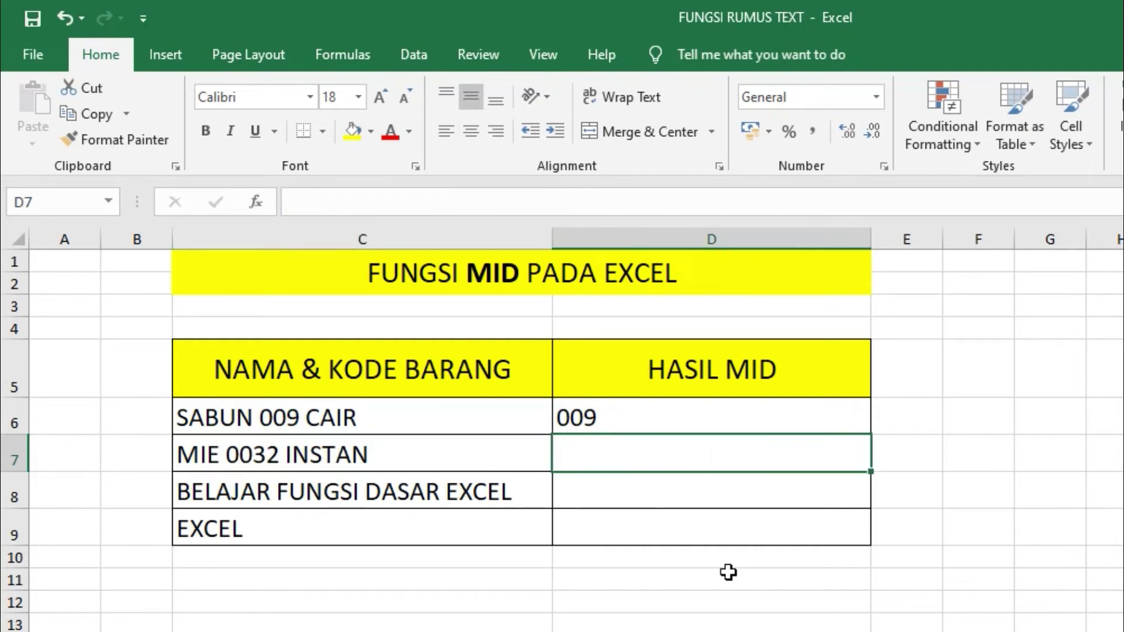
text(=MID()
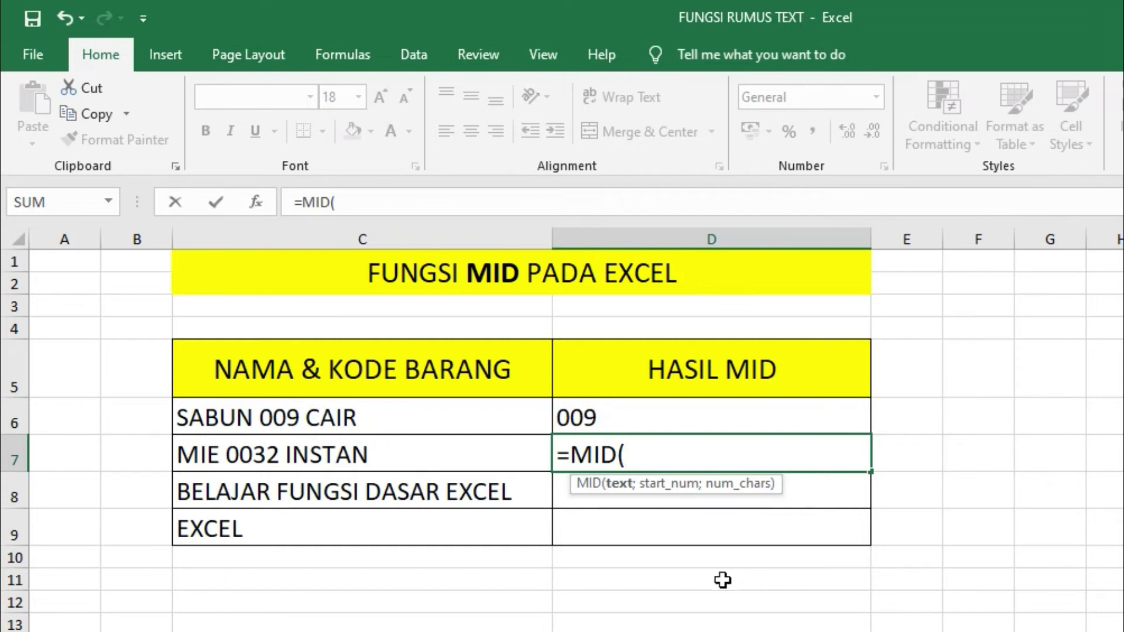
click(356, 452)
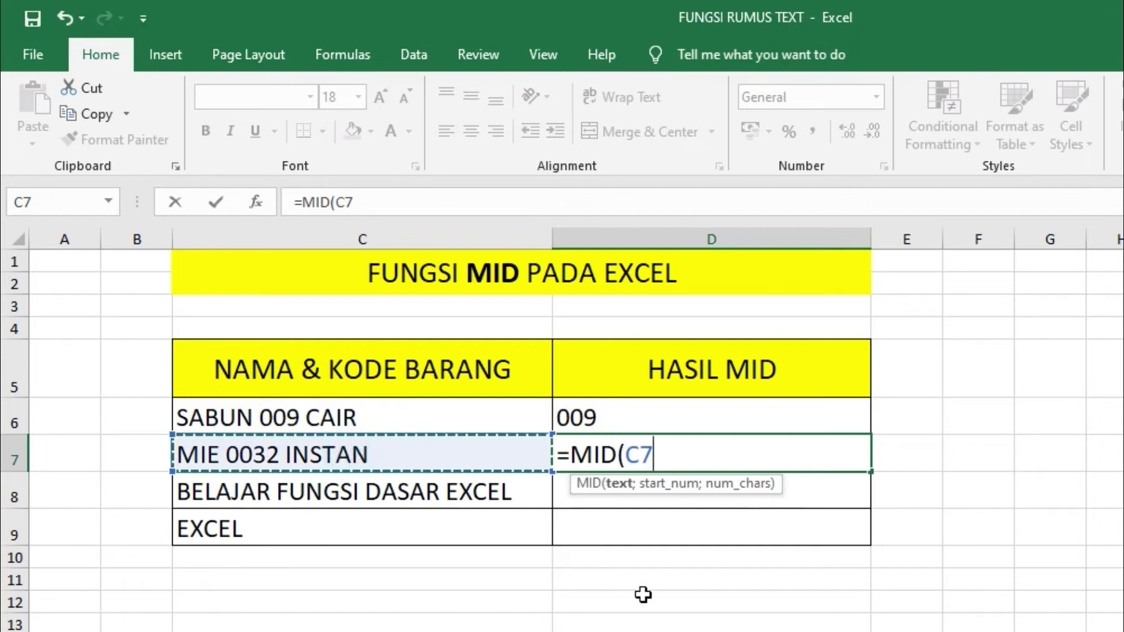
text(;)
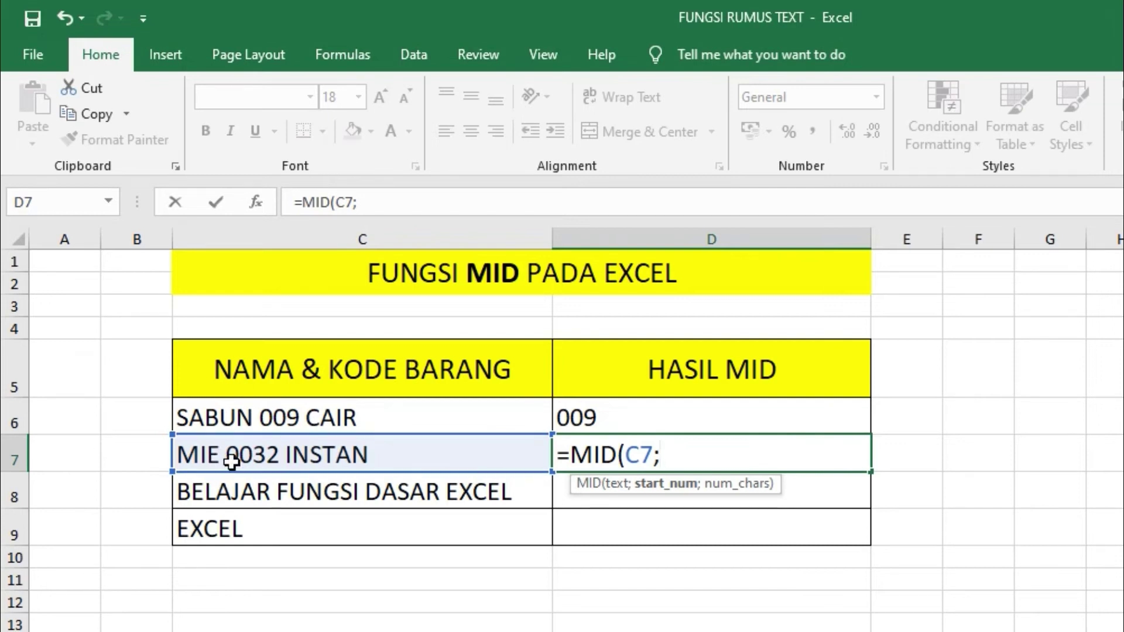
text(5;)
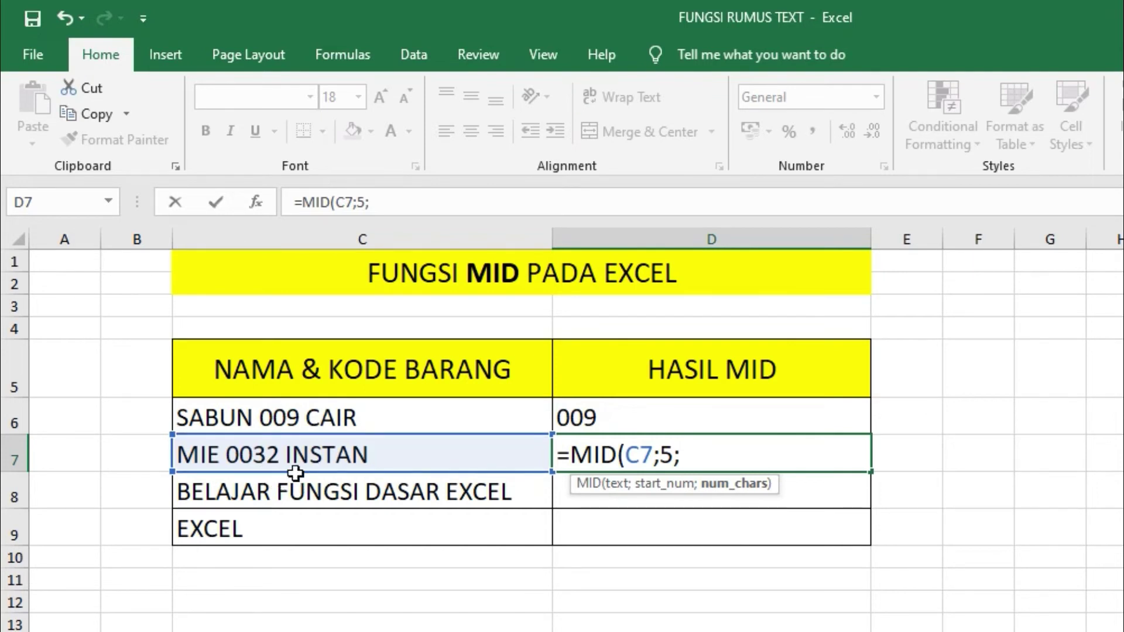
text(4))
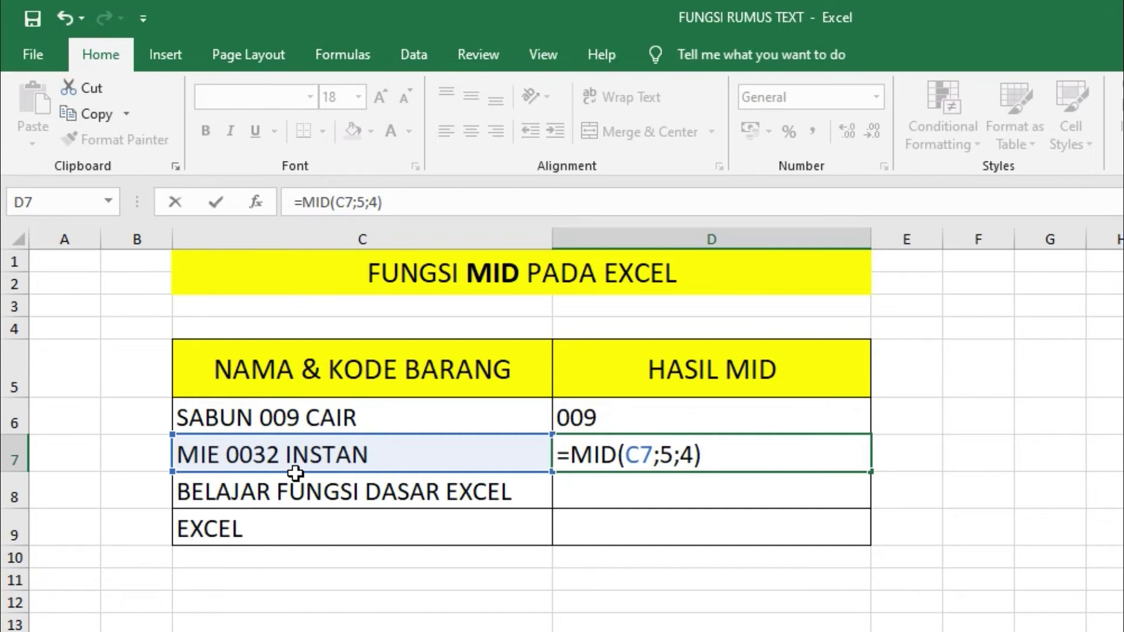
key(Return)
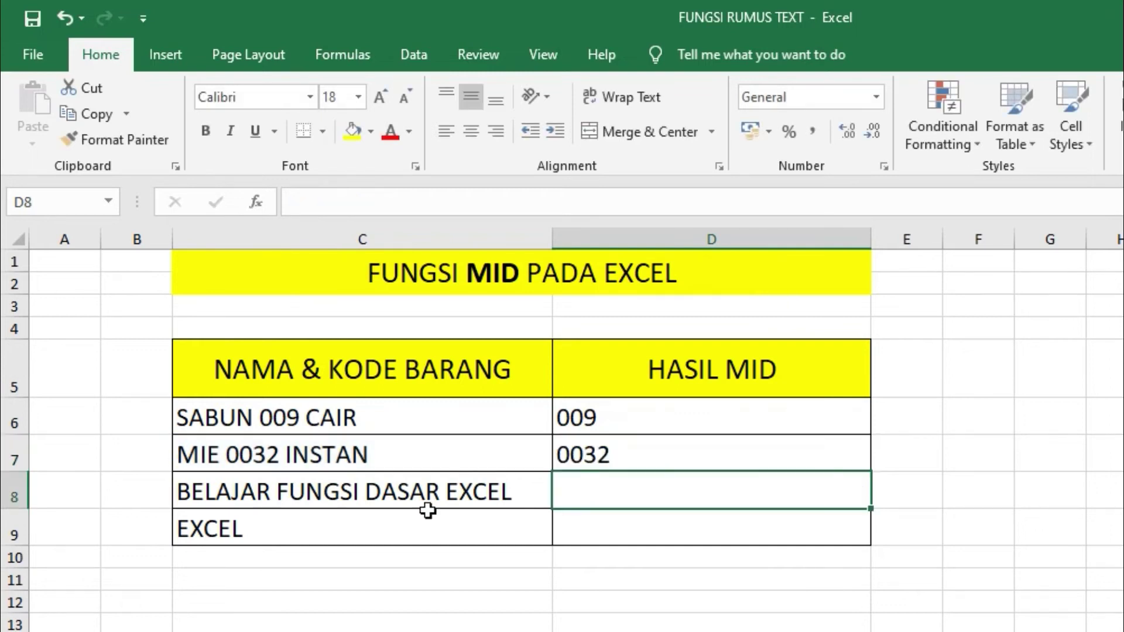
Try start position 4 in D7's MID formula so it reads =MID(C7;4;4).
click(612, 448)
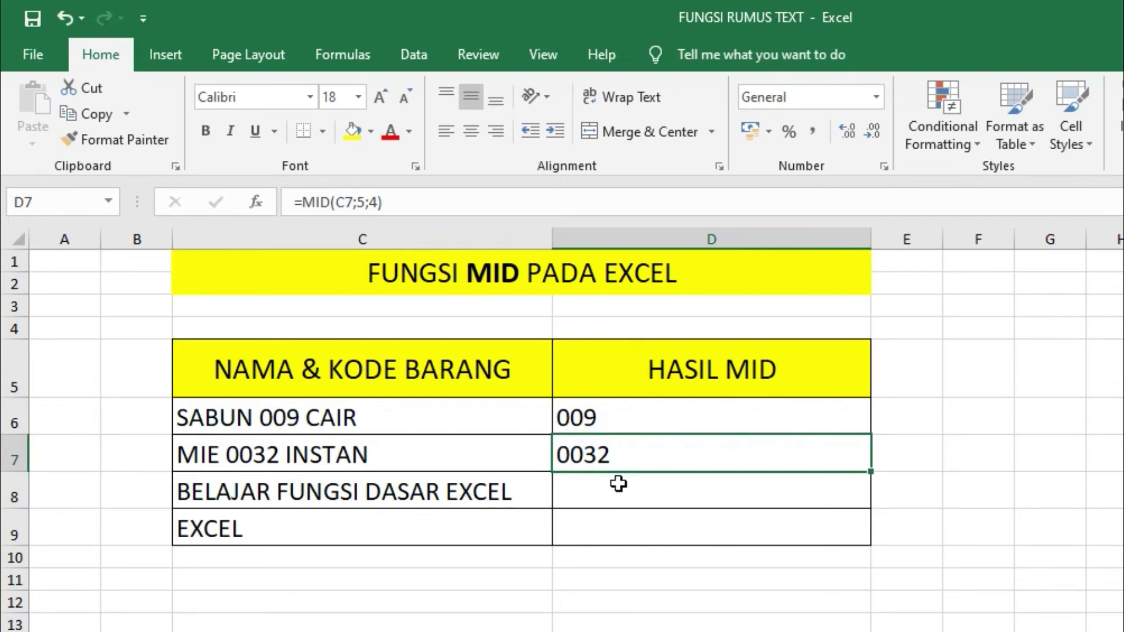
double_click(640, 454)
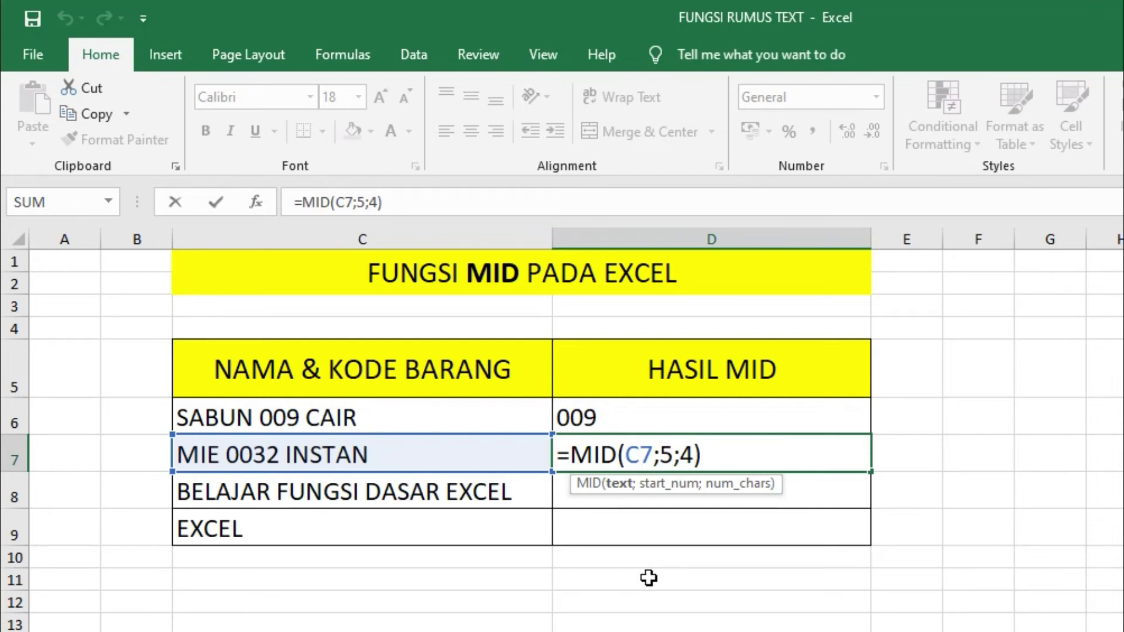
double_click(686, 454)
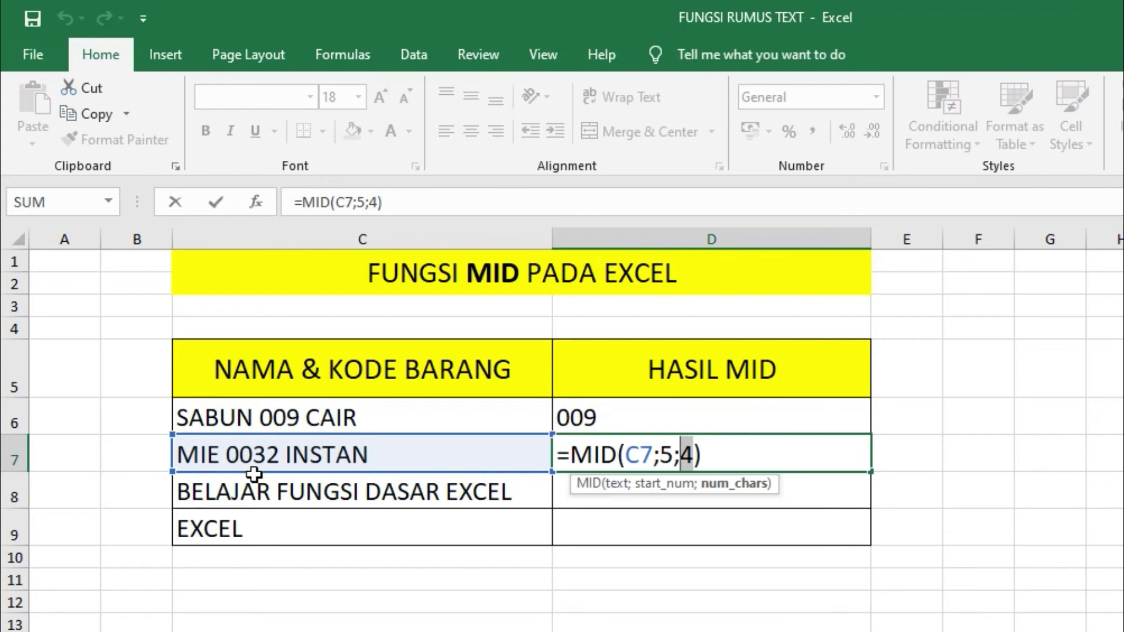
click(662, 485)
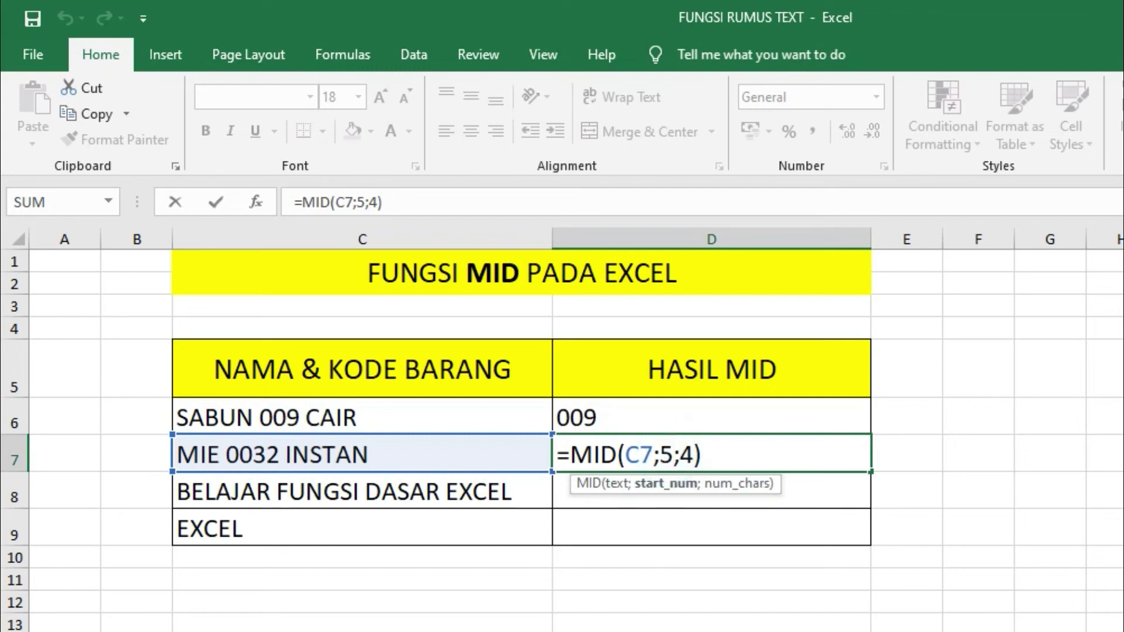
key(BackSpace)
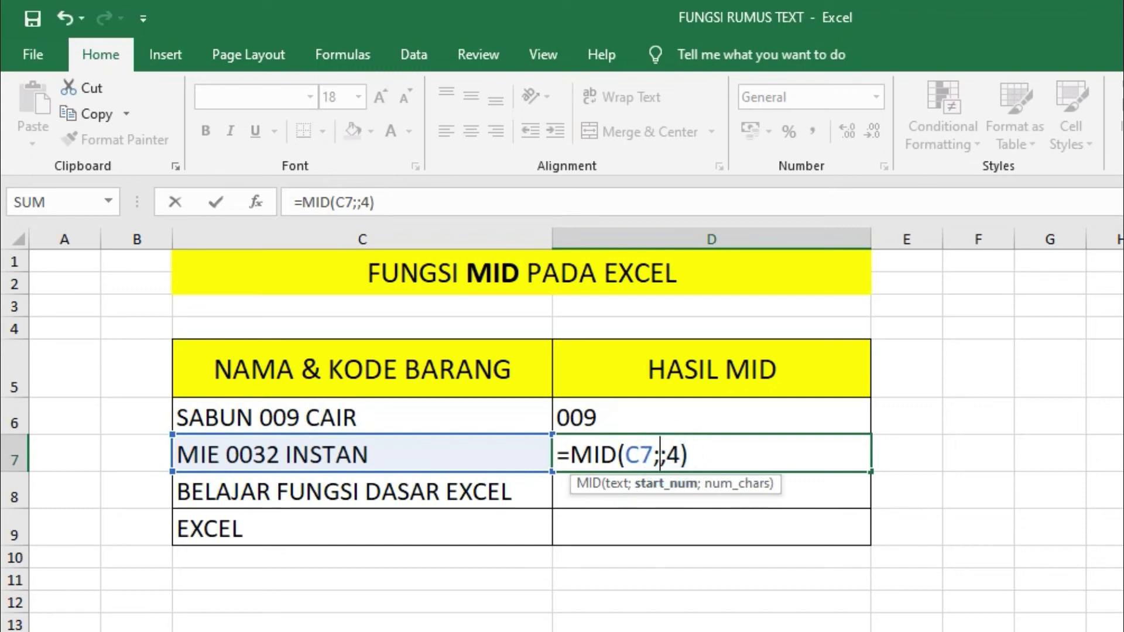
text(4)
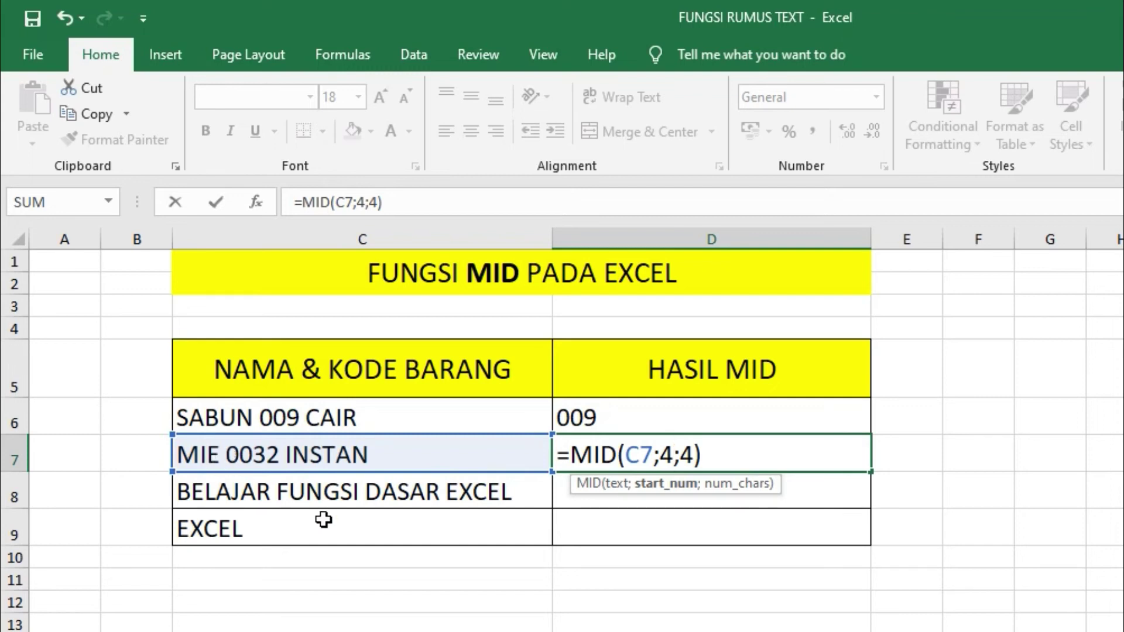
key(Return)
Set the start position in D7's formula back to 5 so it reads =MID(C7;5;4).
click(586, 452)
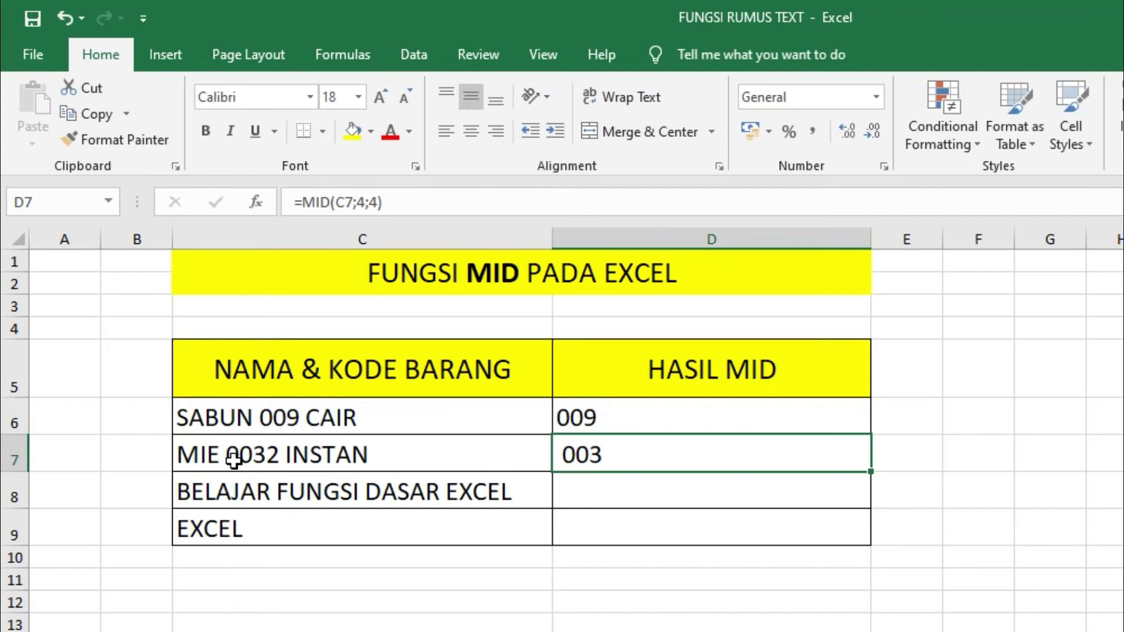
double_click(586, 456)
click(666, 454)
key(BackSpace)
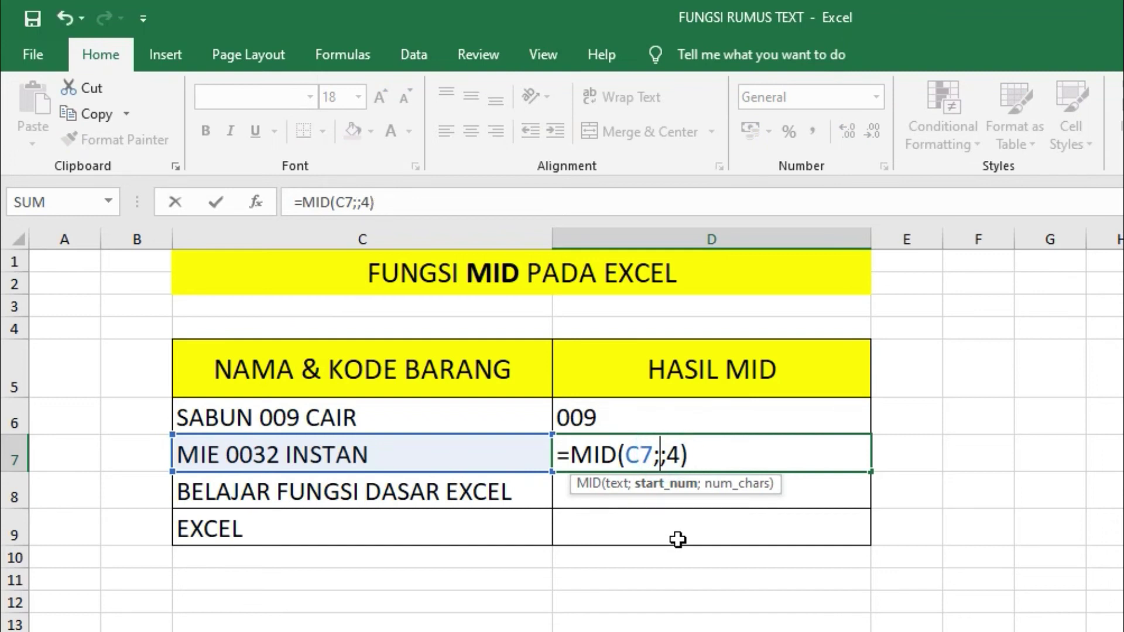
text(5)
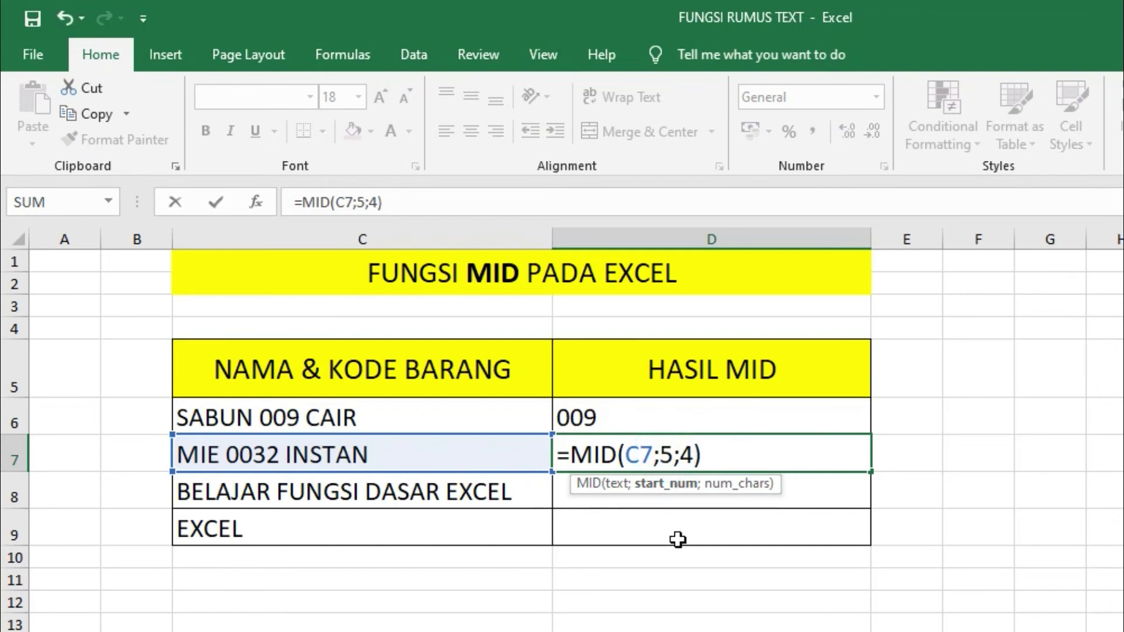
key(Return)
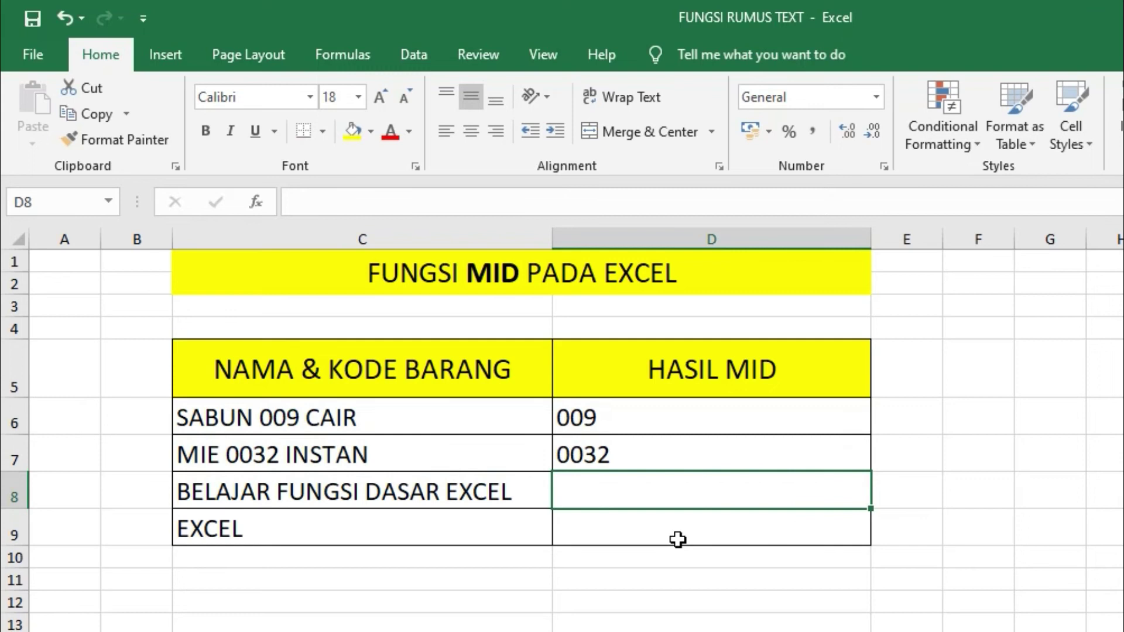
Enter the formula =MID(C8;9;6) in cell D8 to extract the word FUNGSI from BELAJAR FUNGSI DASAR EXCEL.
click(666, 497)
text(=)
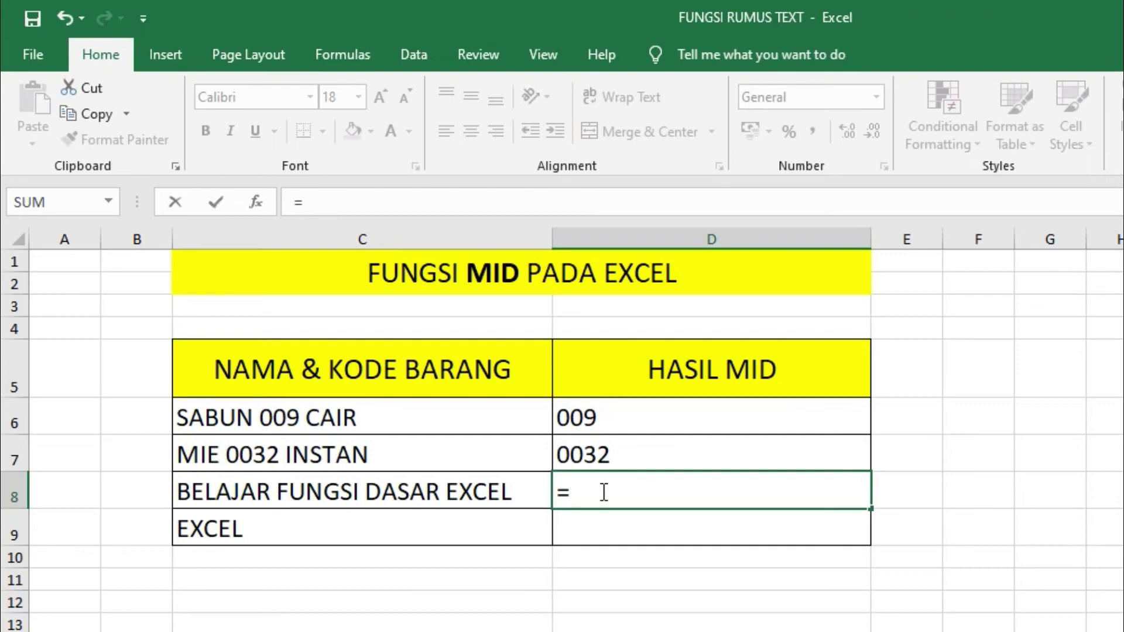
text(MID)
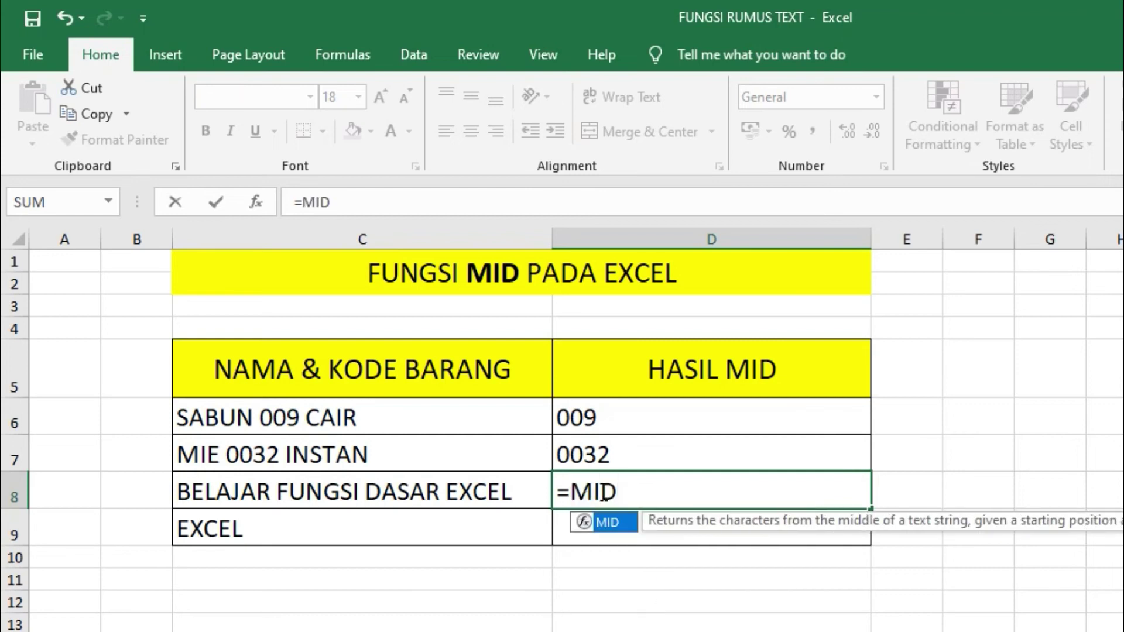
text(()
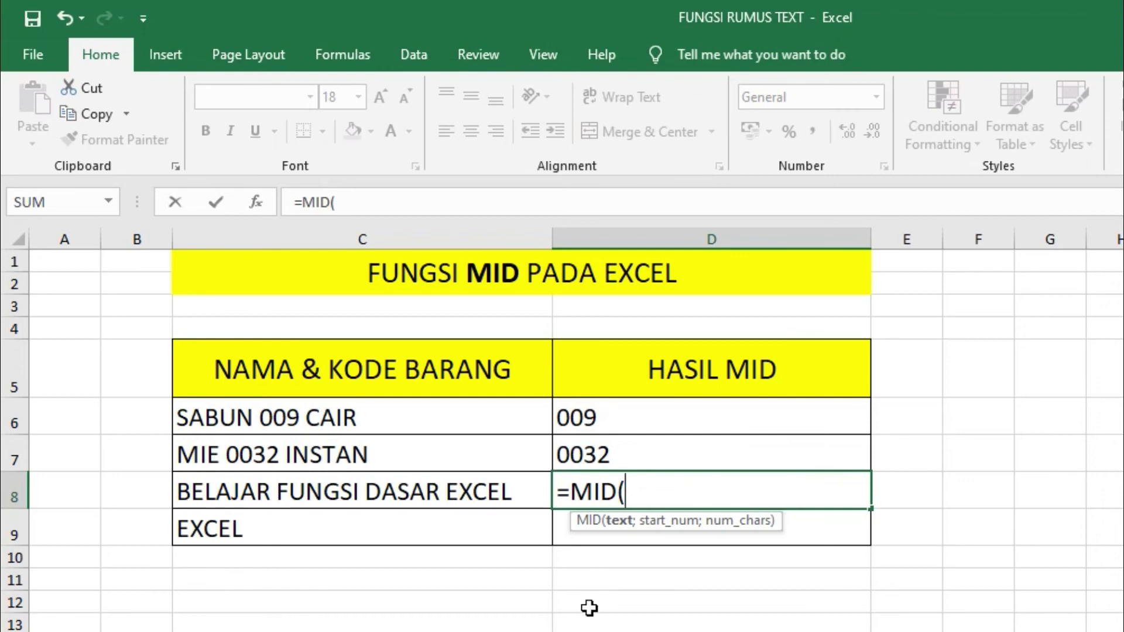
click(399, 489)
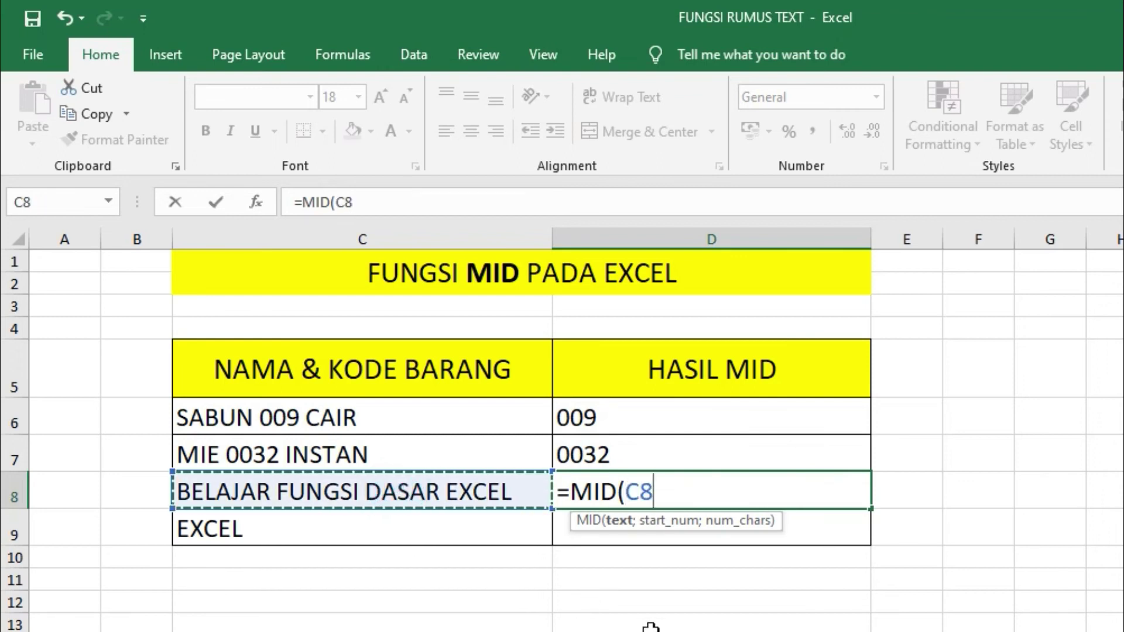
text(;)
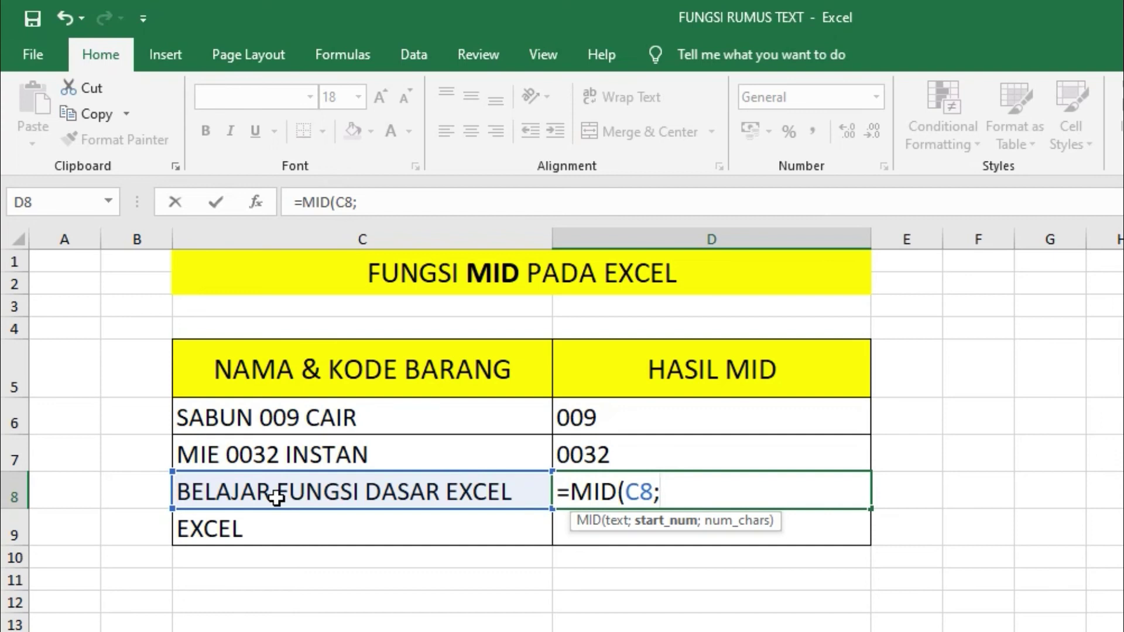
text(9;)
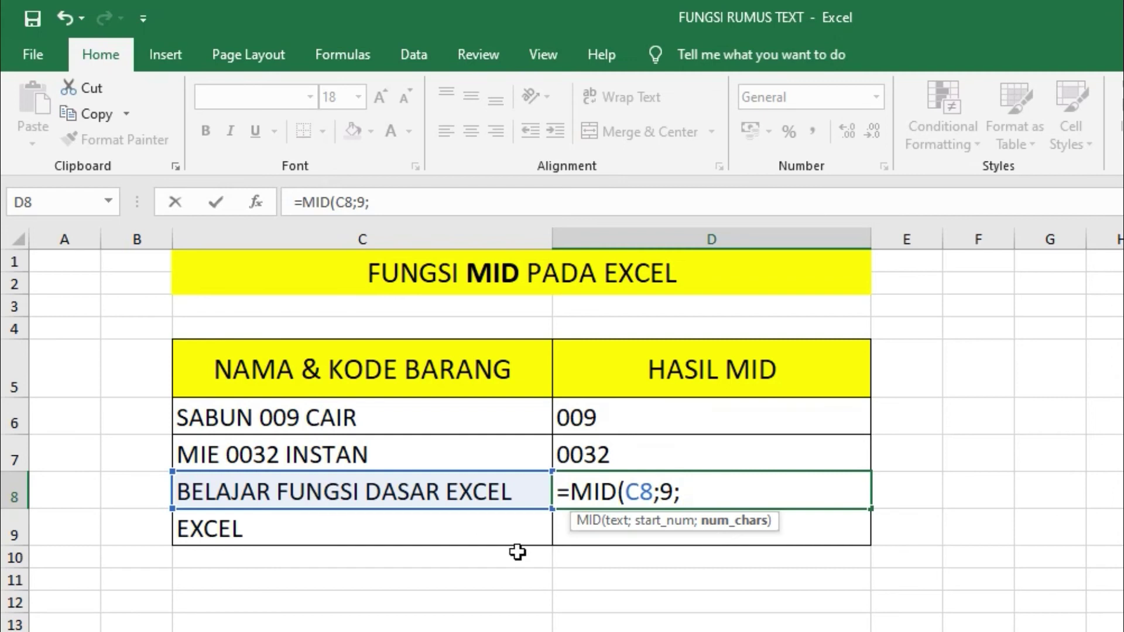
text(6))
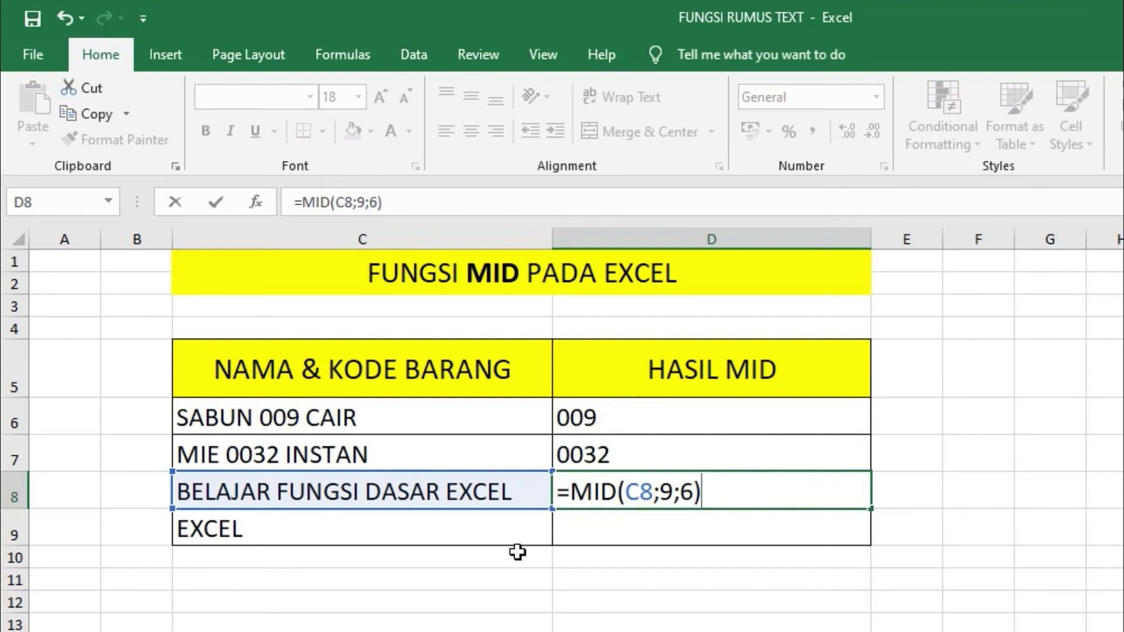
key(Return)
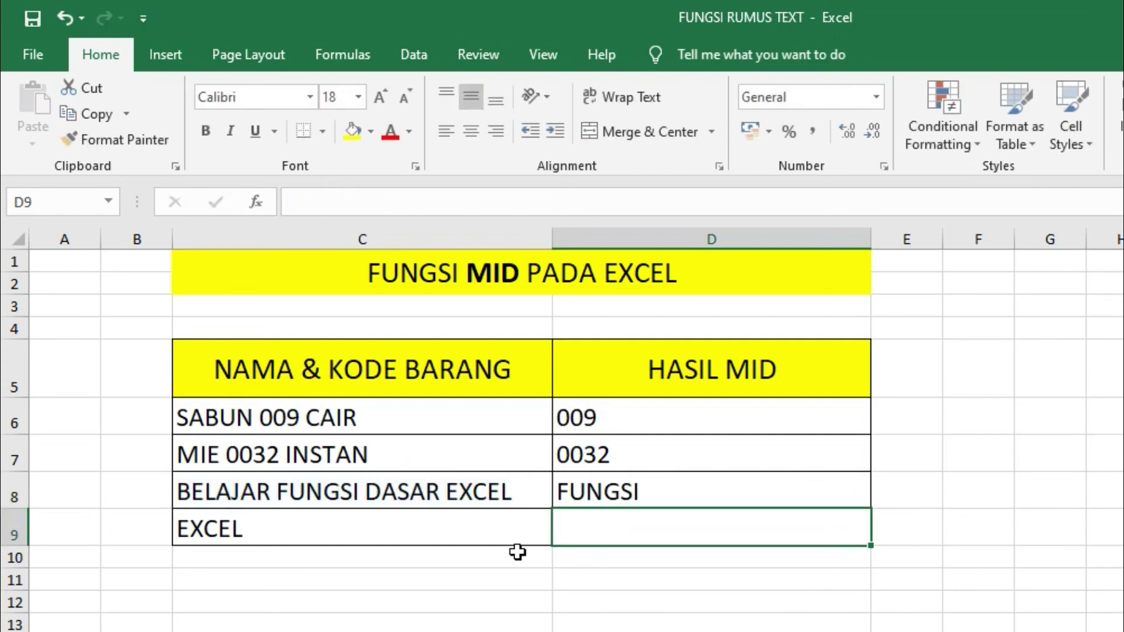
click(650, 496)
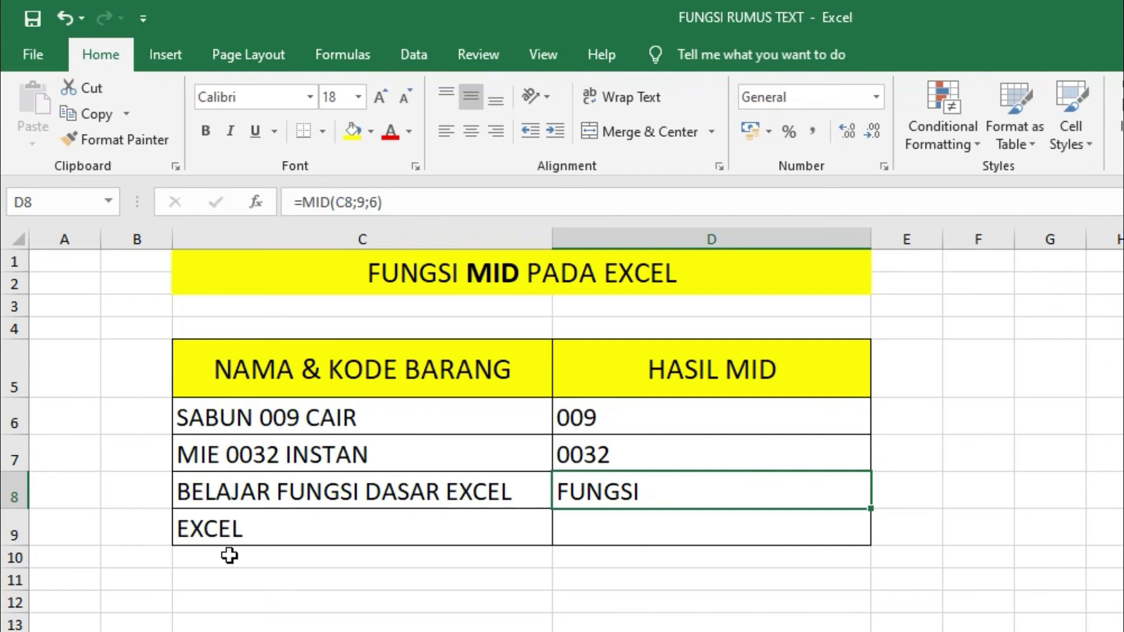
Enter the formula =MID(C9;3;2) in cell D9 to extract the letters CE from EXCEL.
click(232, 530)
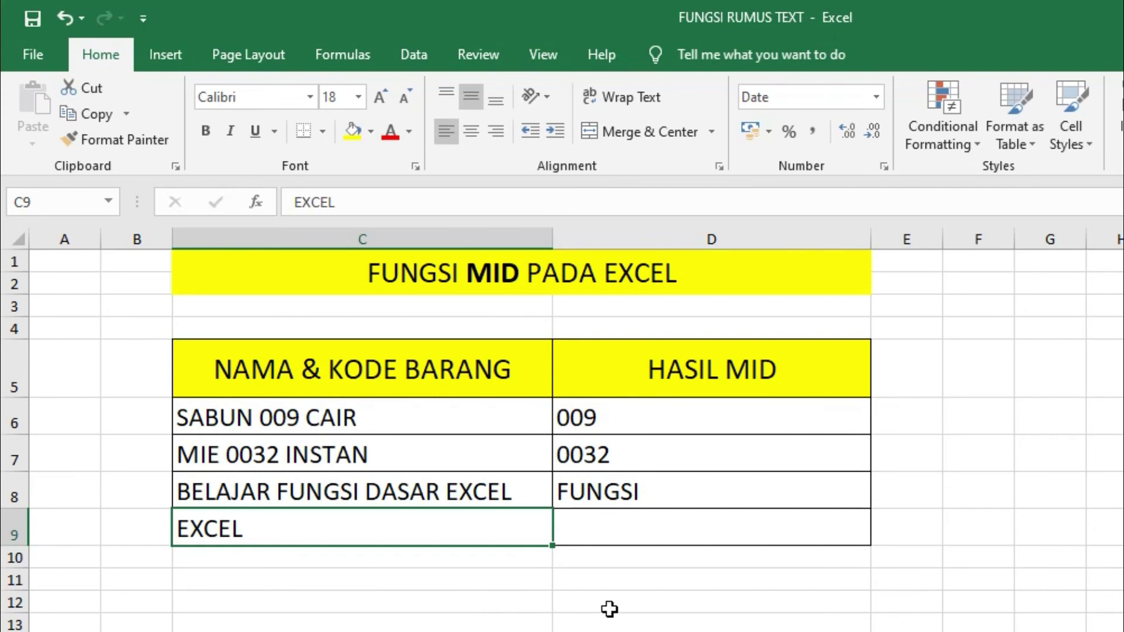
click(643, 529)
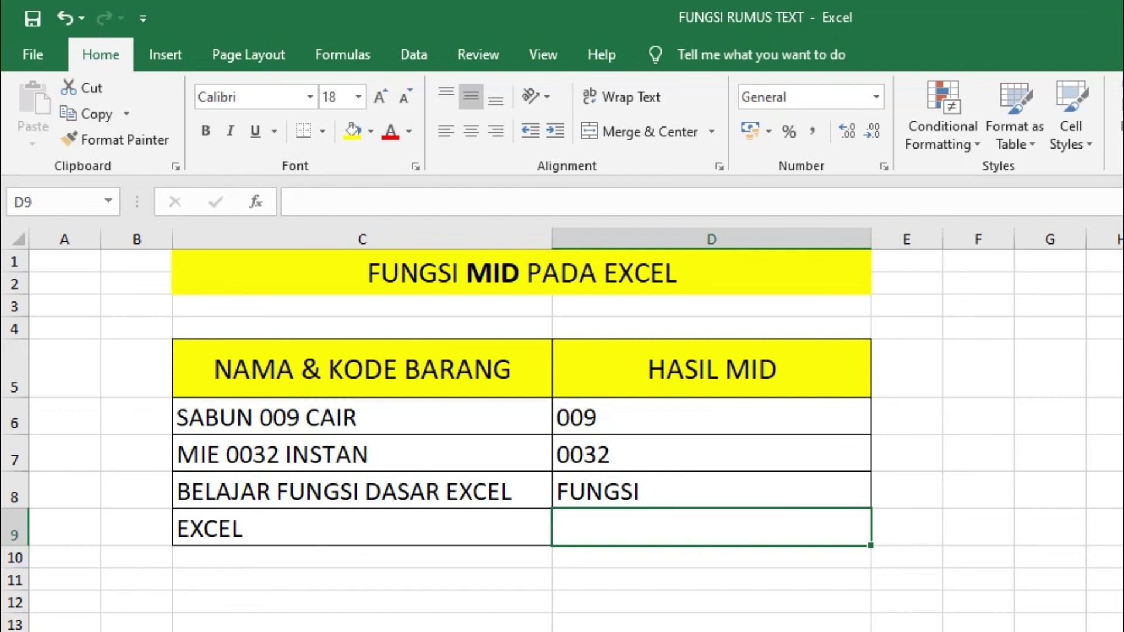
text(=MID()
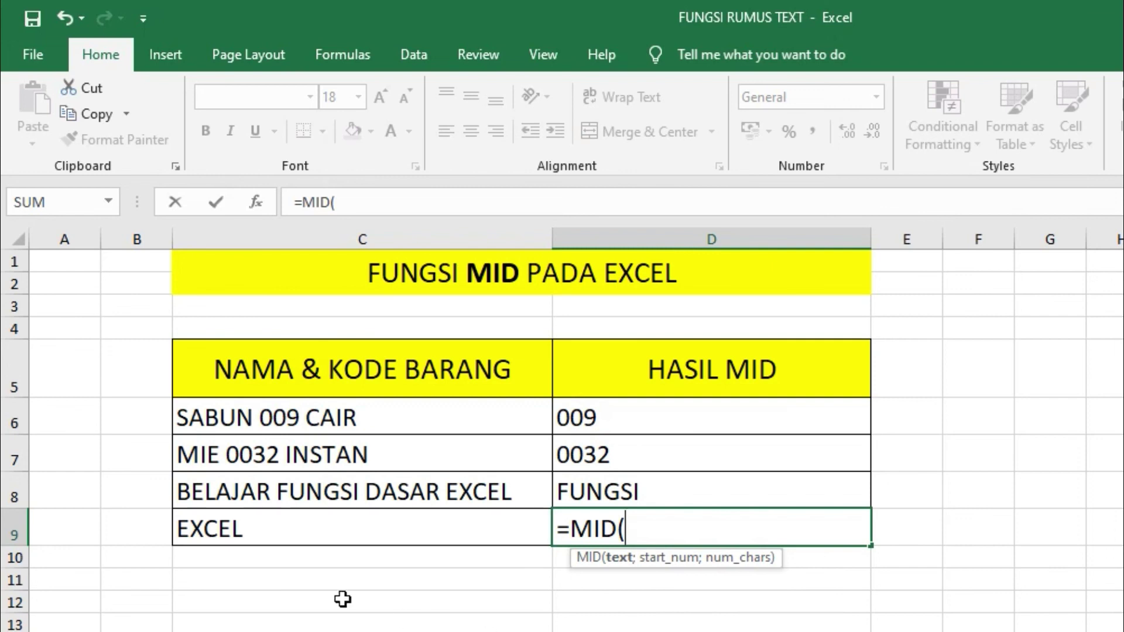
click(273, 528)
text(;)
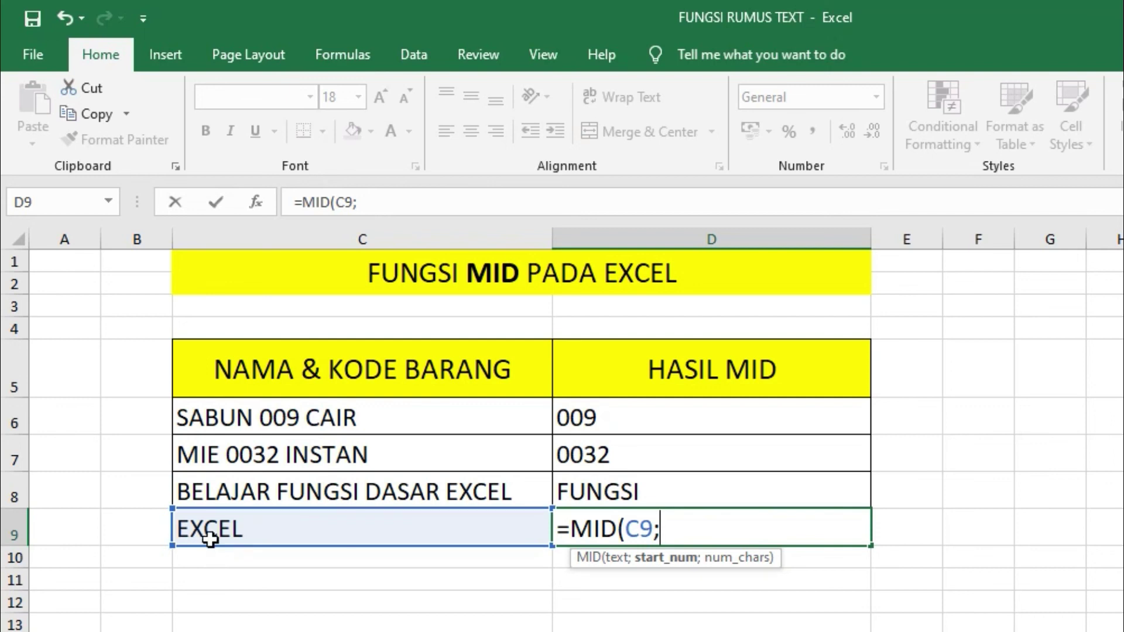
text(3;)
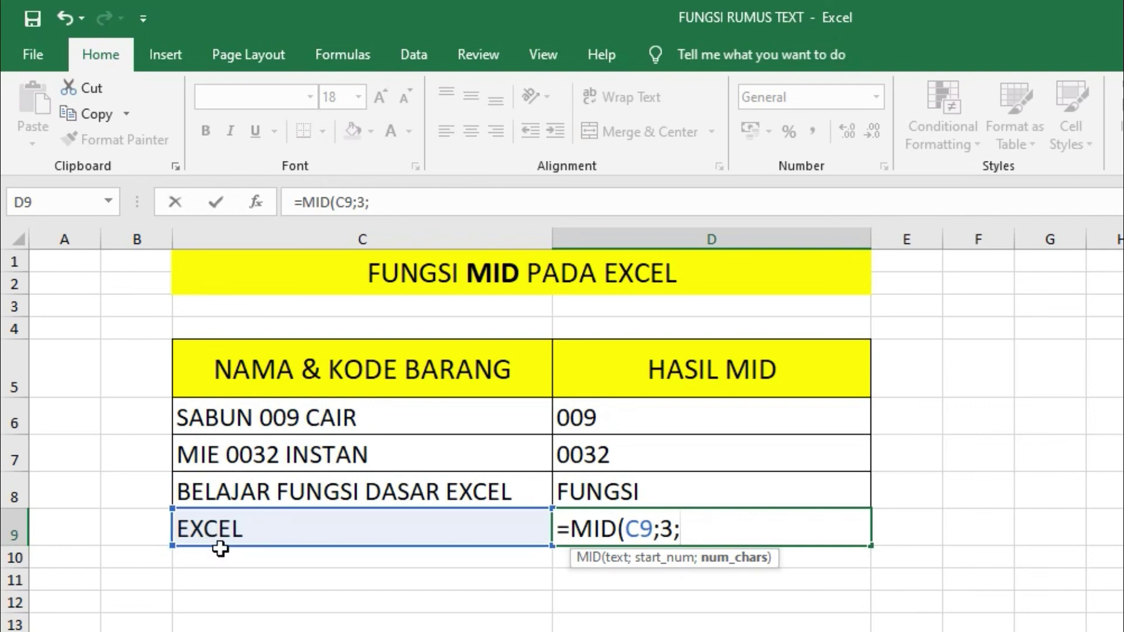
text(2)
text())
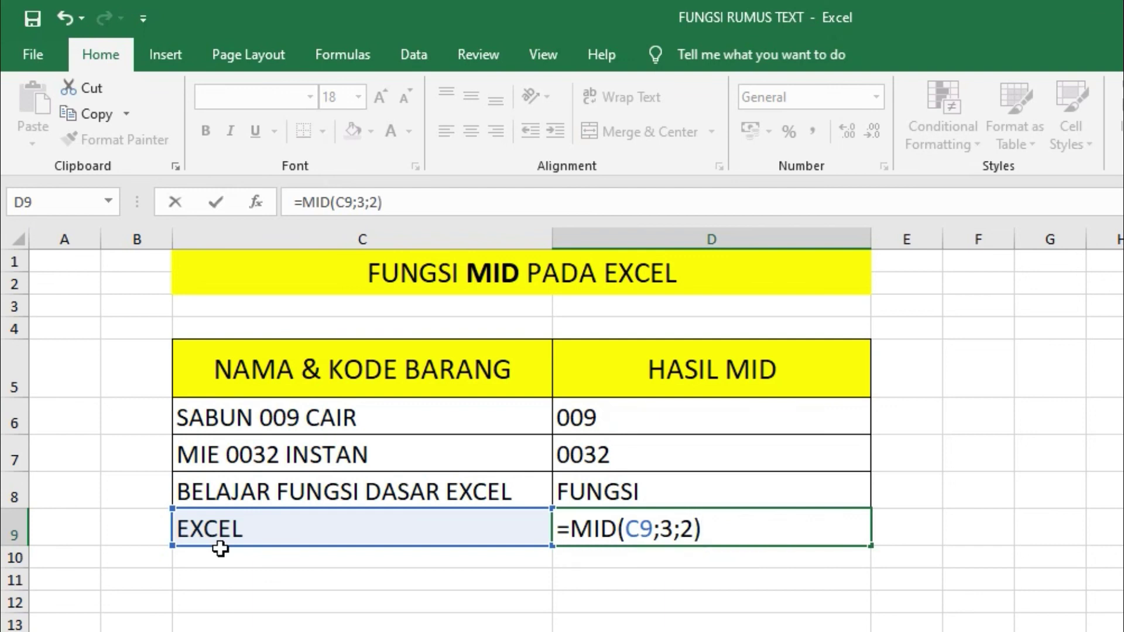
key(Return)
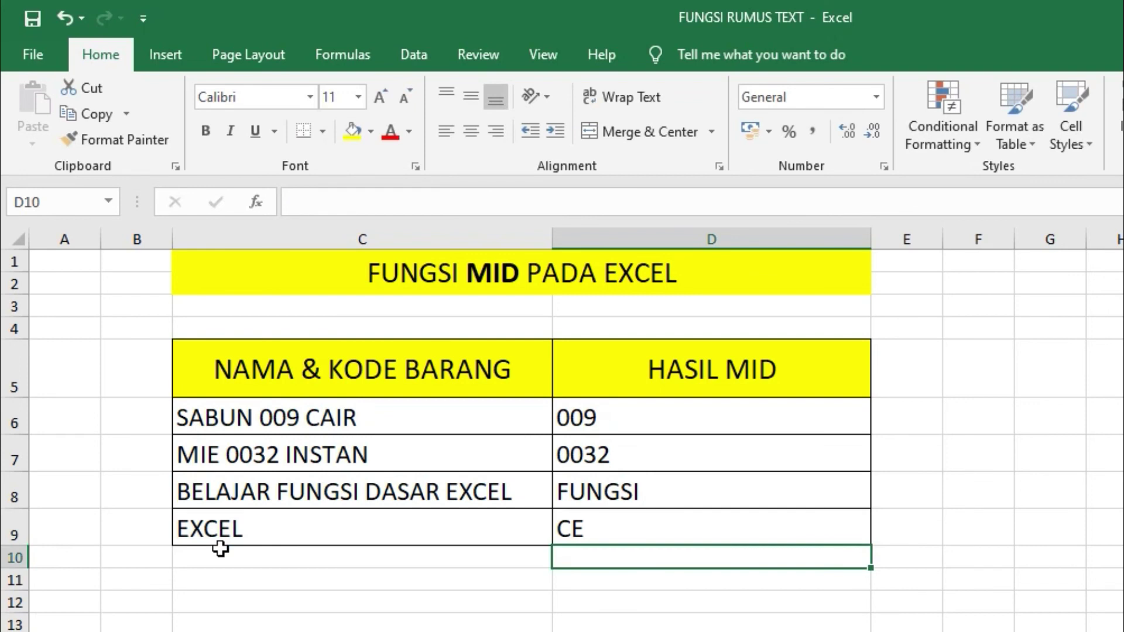
Change the start position in D9's formula to 2 so it reads =MID(C9;2;2).
click(597, 525)
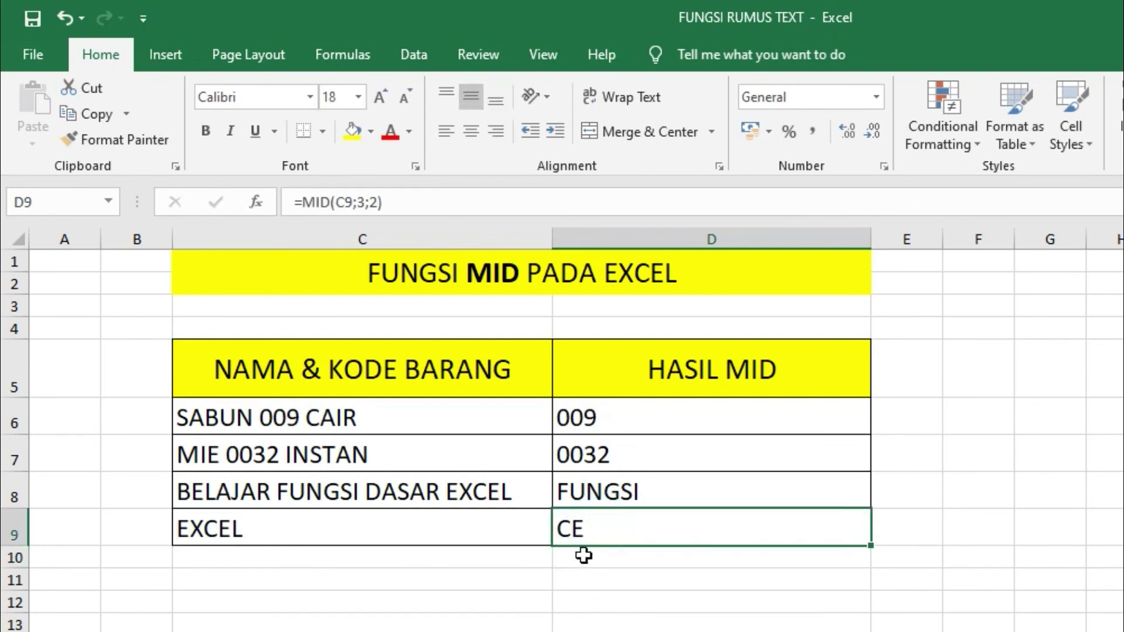
double_click(606, 529)
click(672, 529)
key(BackSpace)
text(2)
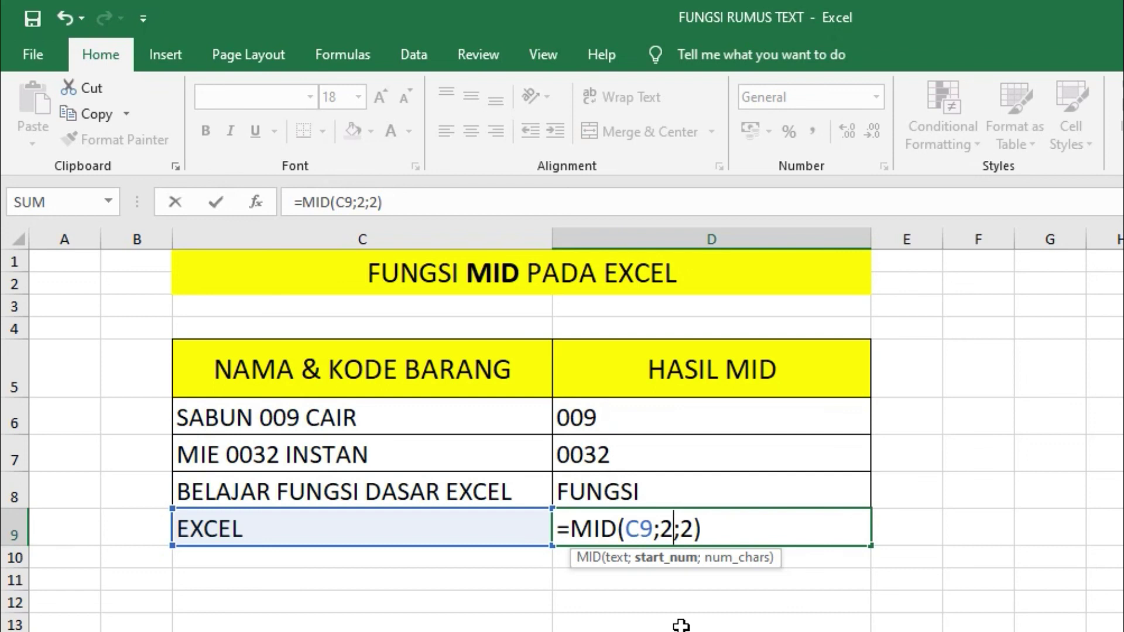
key(Return)
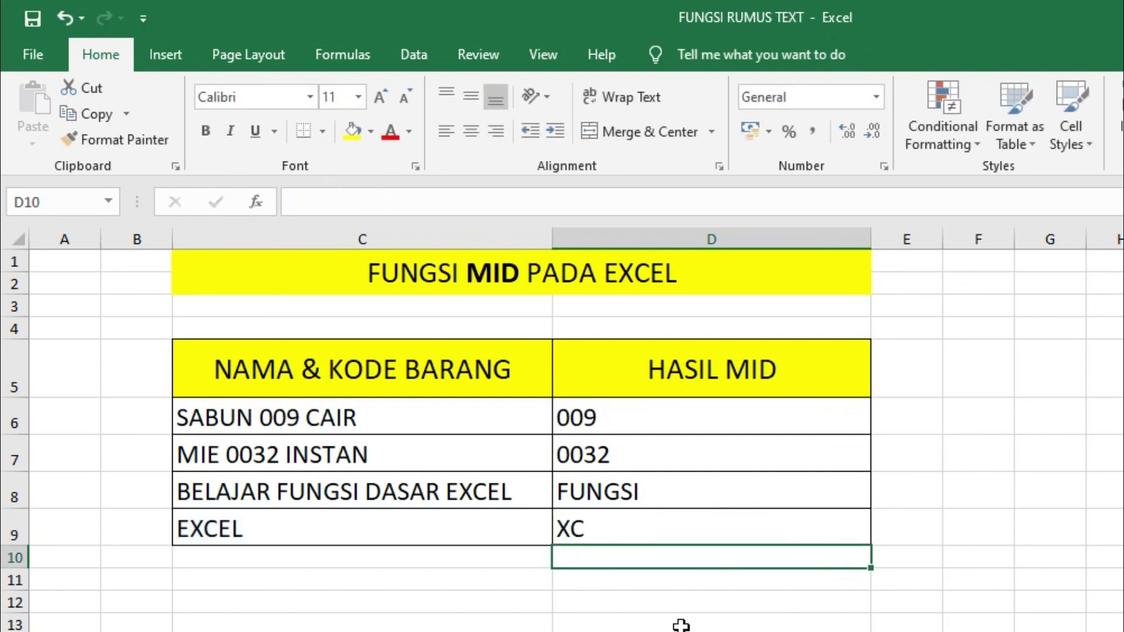